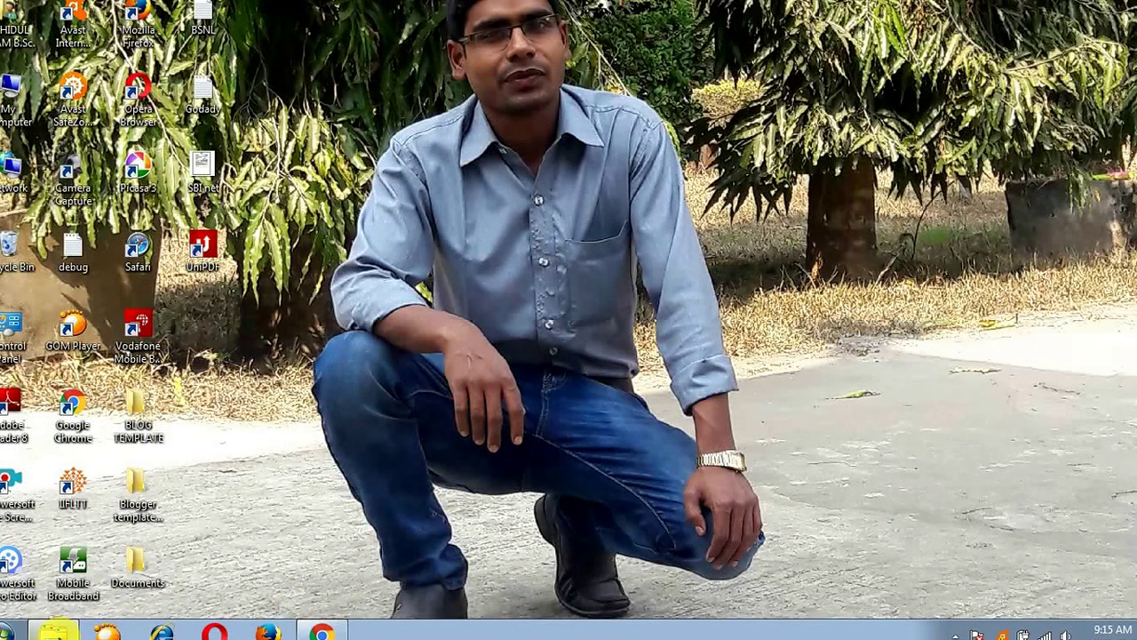
- Open the "Blogger template installation" folder and view images A, B and C in the photo viewer
click(56, 629)
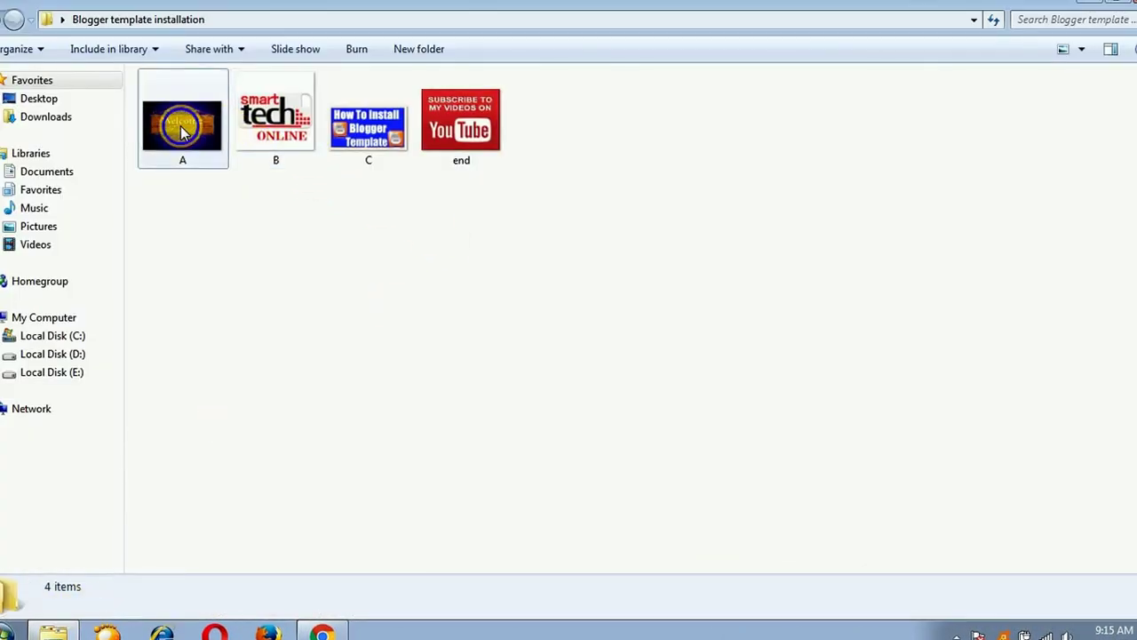
click(180, 130)
right_click(181, 125)
click(265, 138)
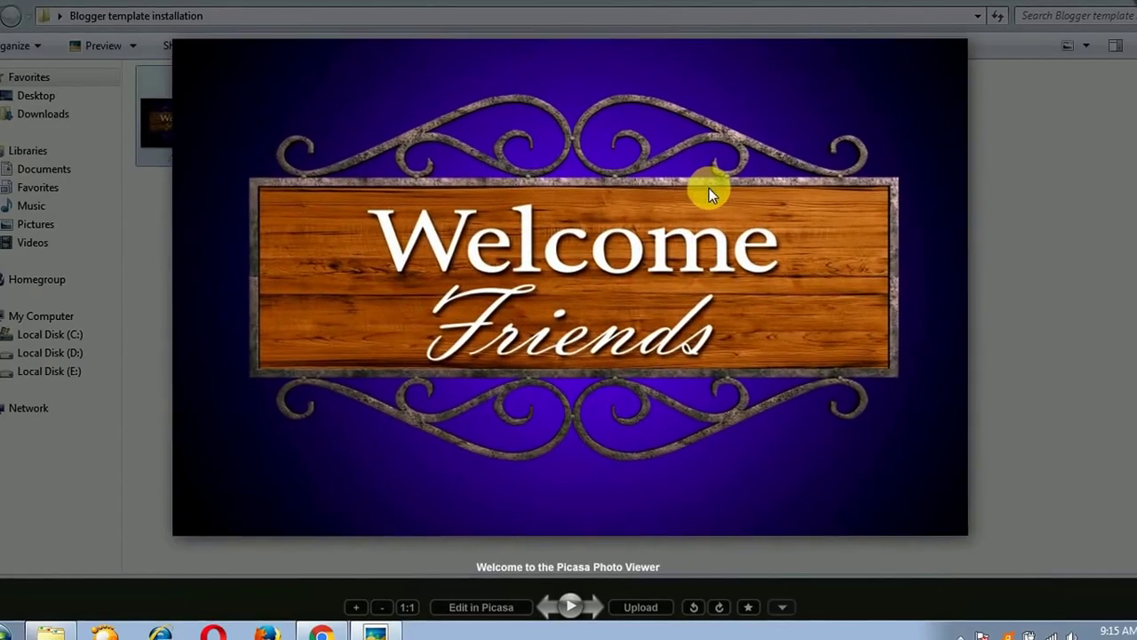
key(Right)
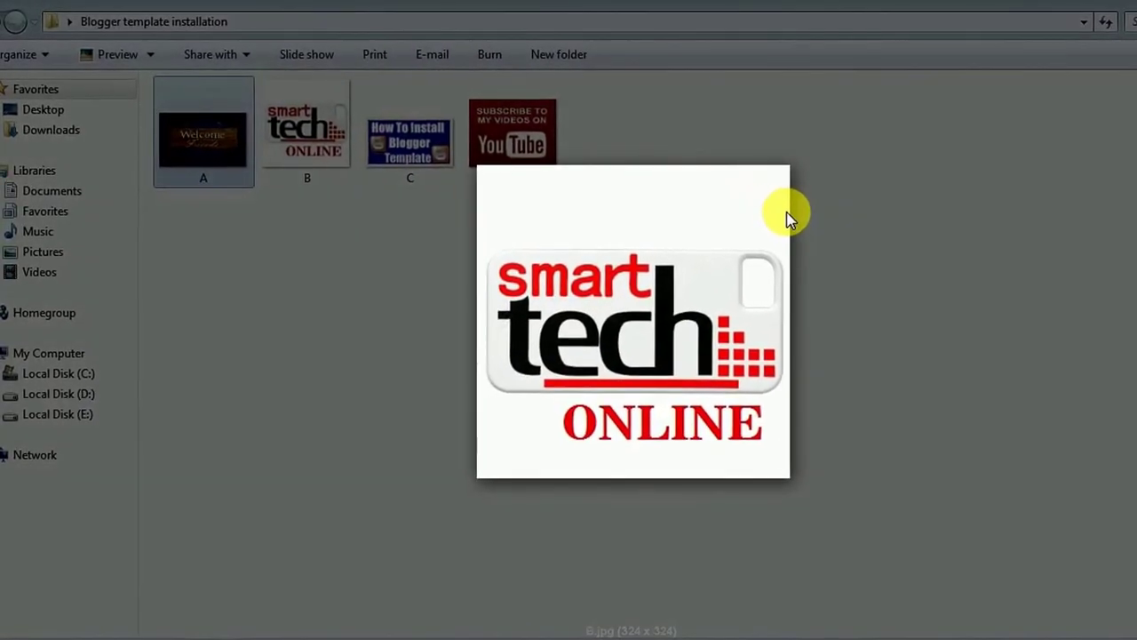
key(Right)
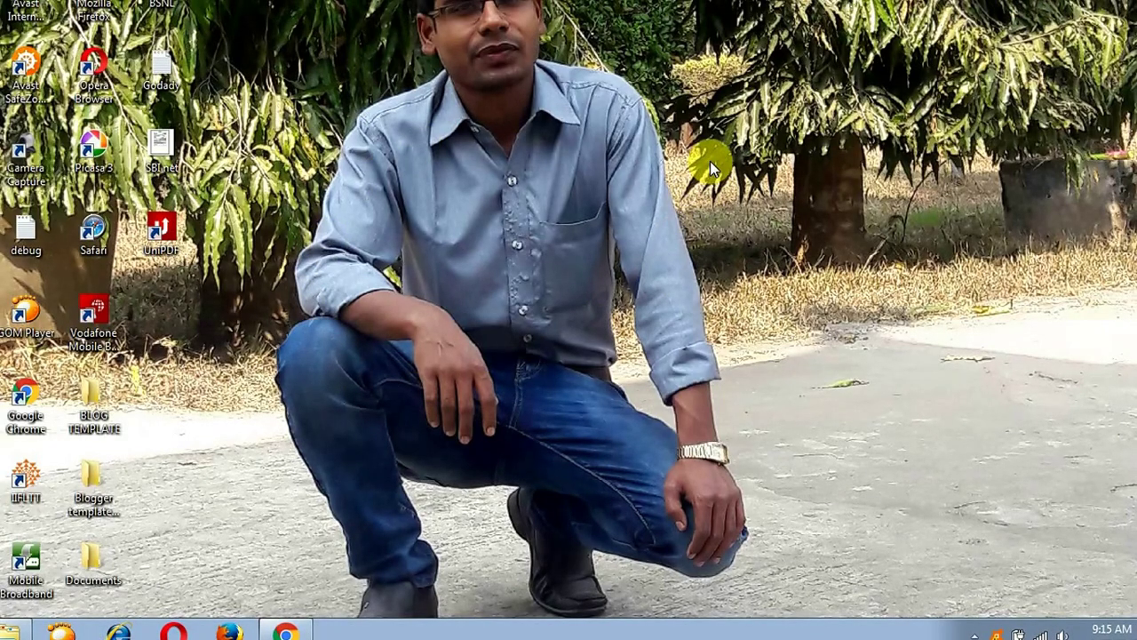
right_click(439, 110)
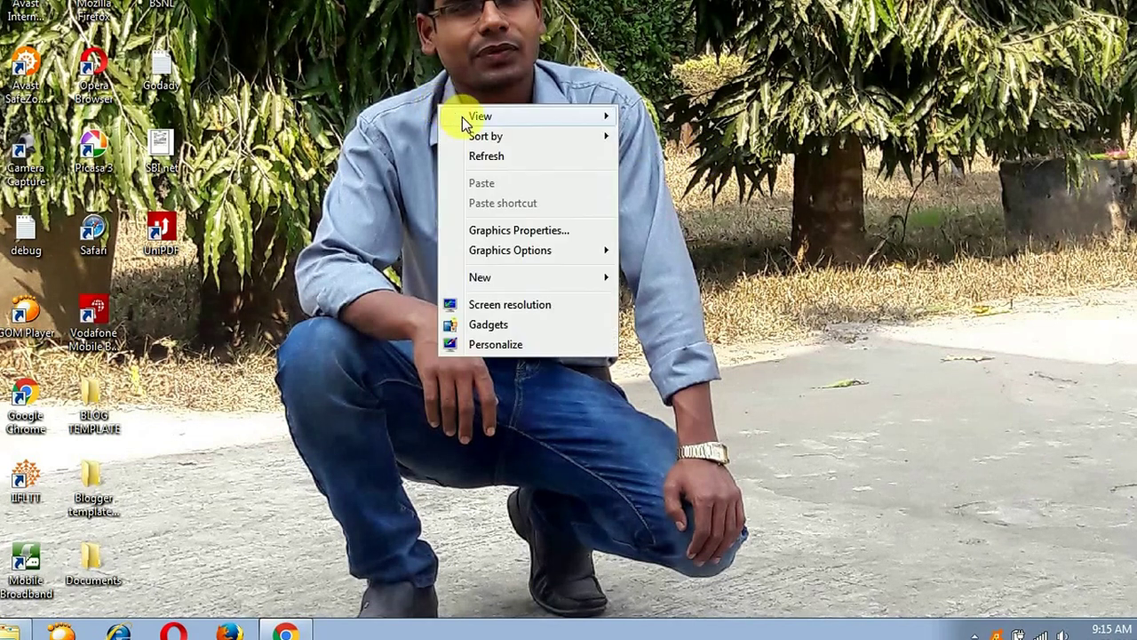
click(495, 156)
right_click(494, 151)
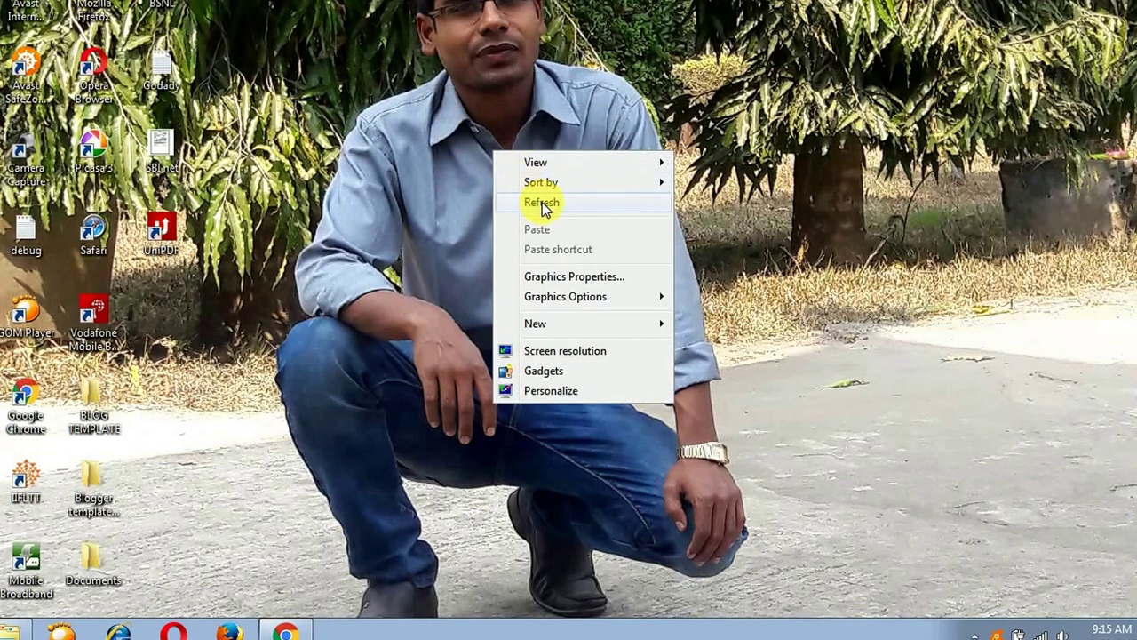
click(544, 206)
right_click(435, 71)
click(502, 123)
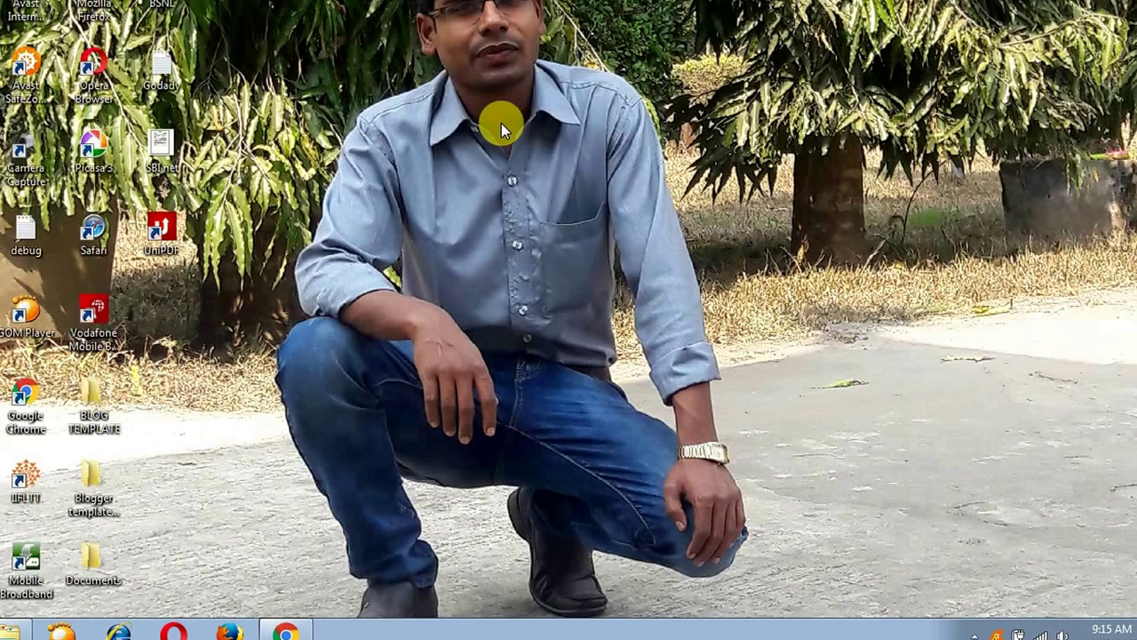
right_click(497, 123)
click(550, 177)
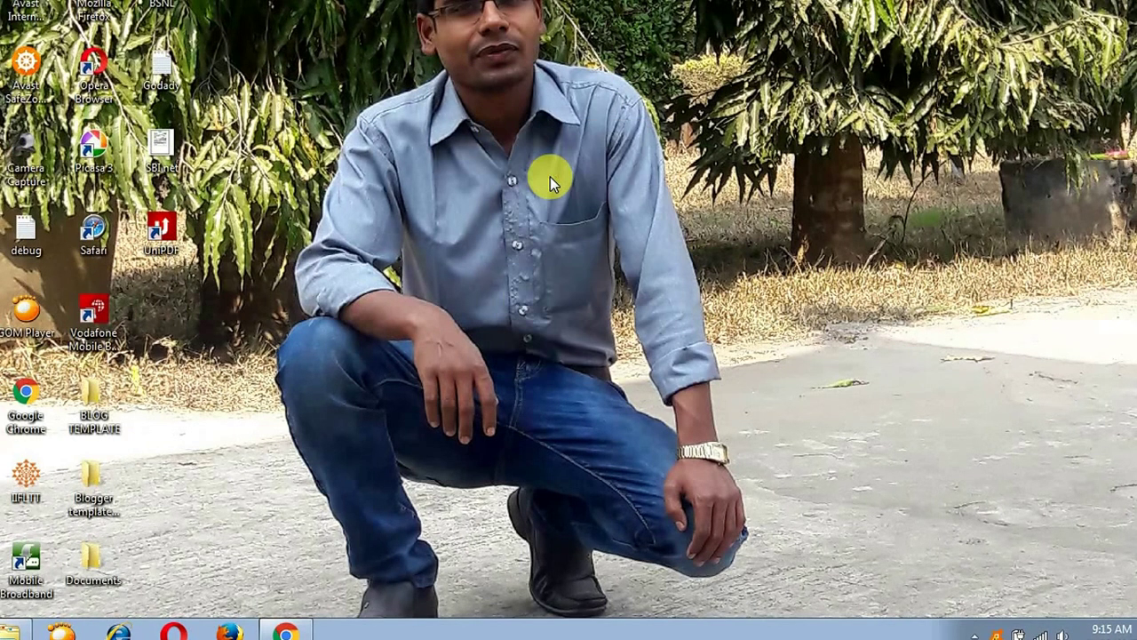
right_click(550, 177)
click(592, 228)
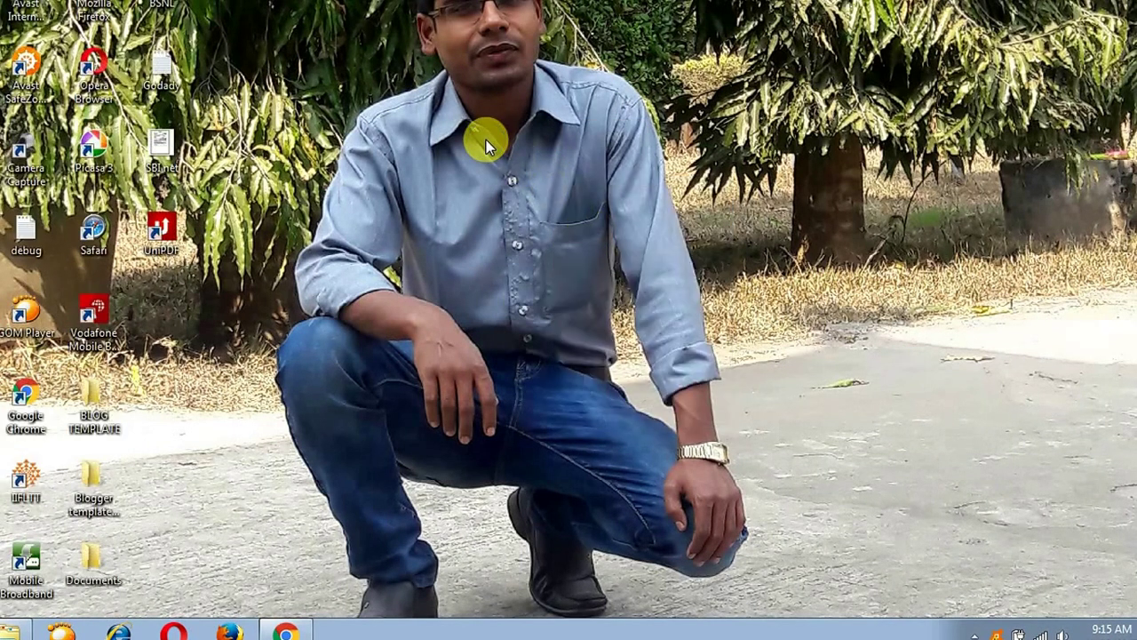
right_click(486, 139)
click(546, 189)
right_click(496, 132)
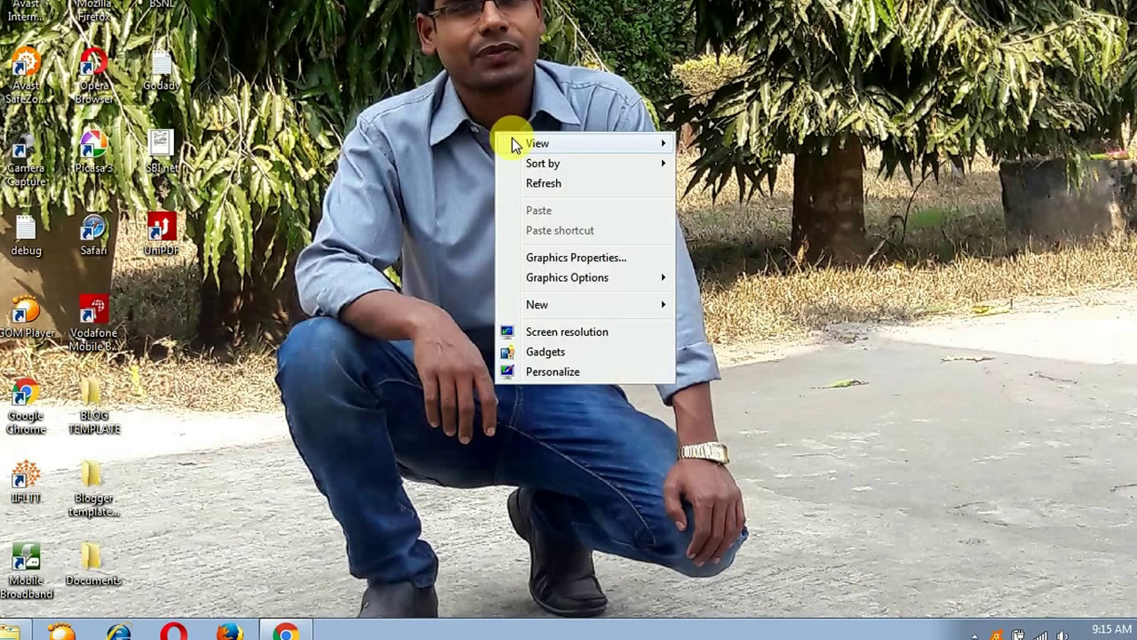
click(546, 184)
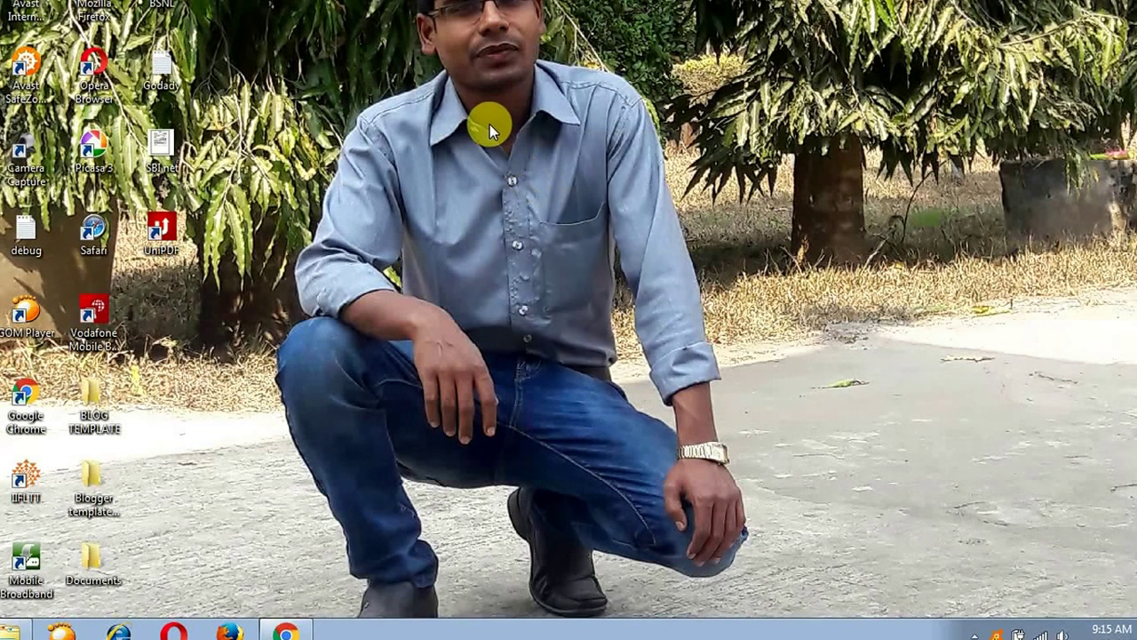
right_click(489, 124)
click(529, 172)
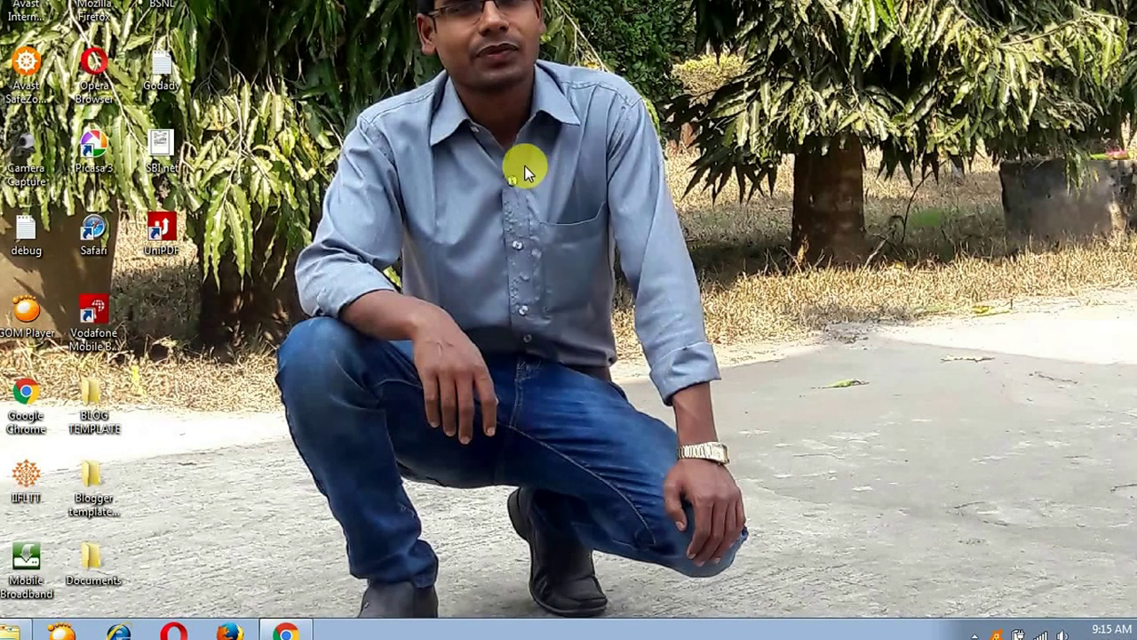
right_click(493, 140)
click(546, 190)
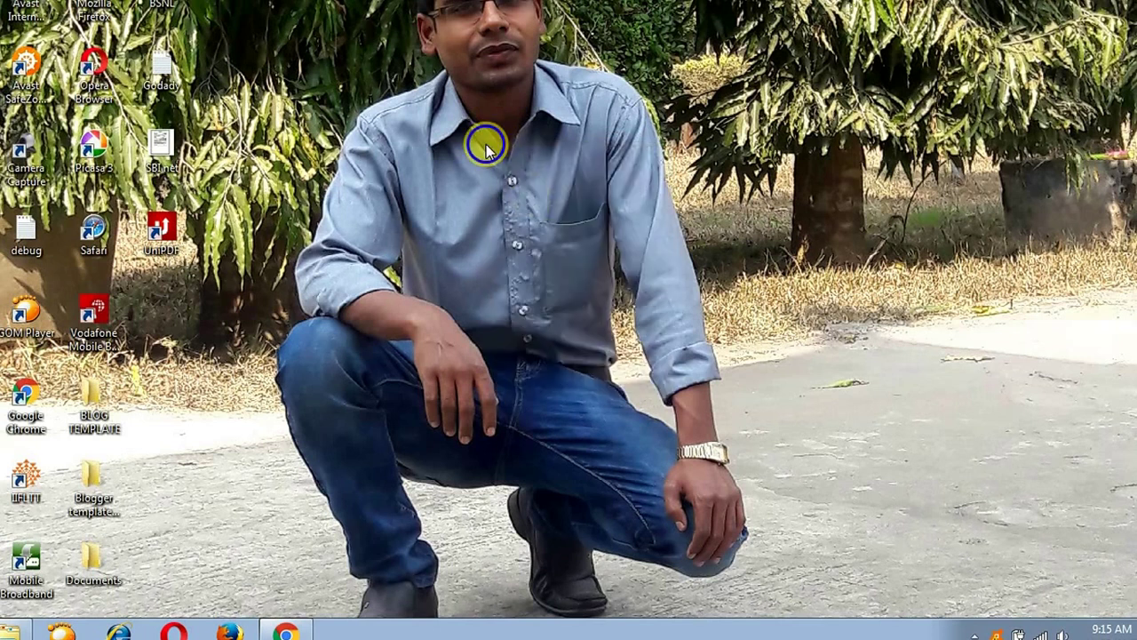
right_click(487, 146)
click(545, 197)
right_click(484, 157)
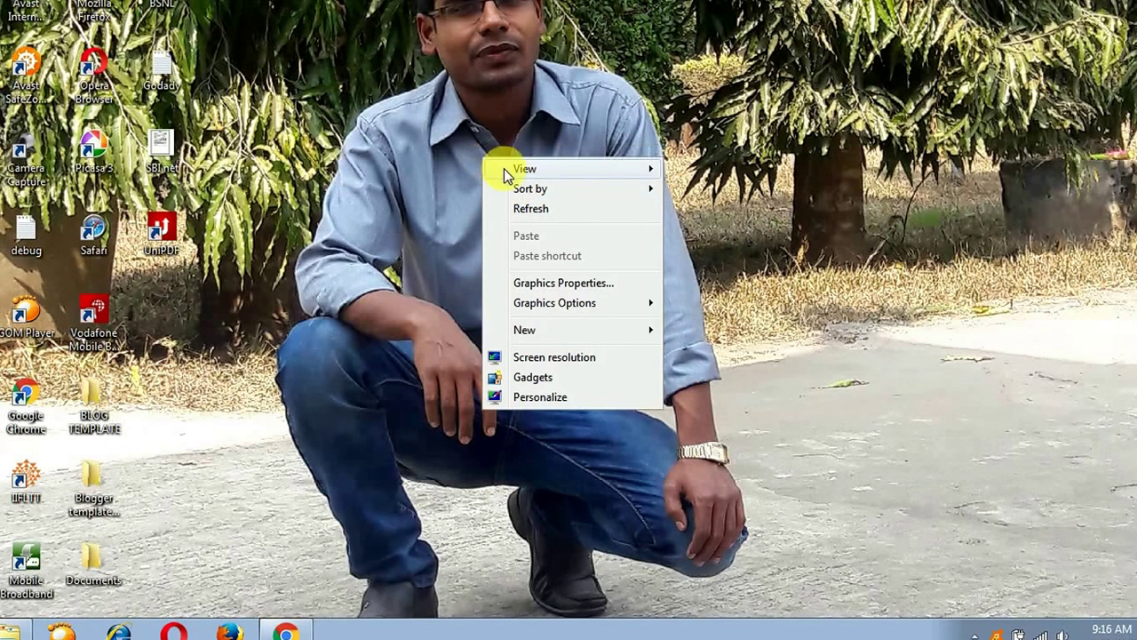
click(531, 208)
right_click(419, 116)
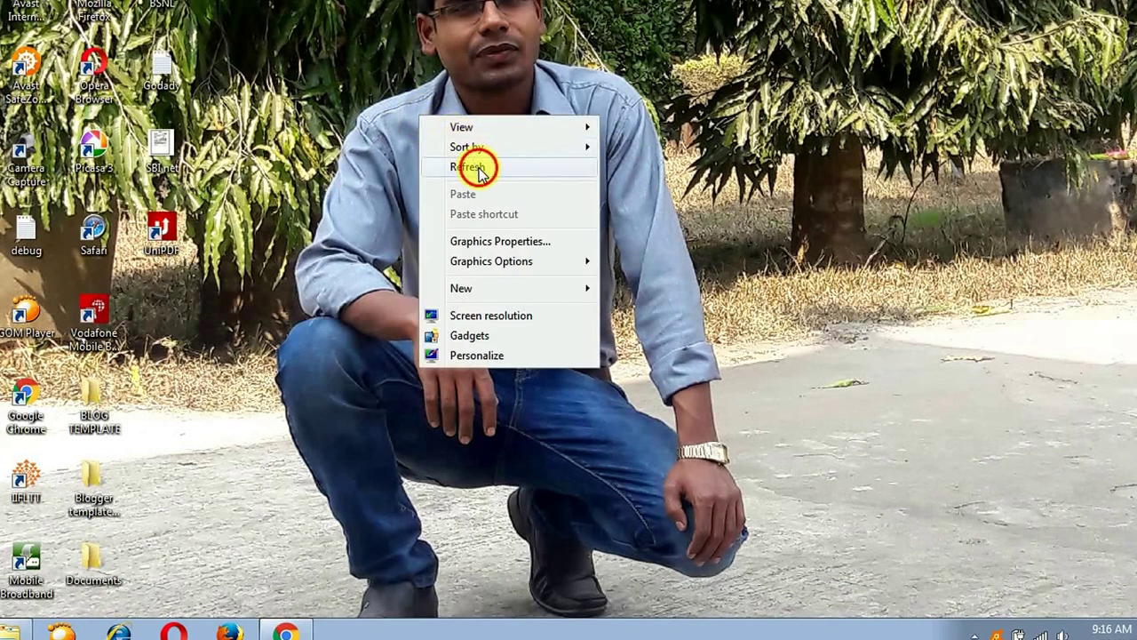
click(479, 167)
right_click(479, 167)
click(520, 218)
right_click(479, 144)
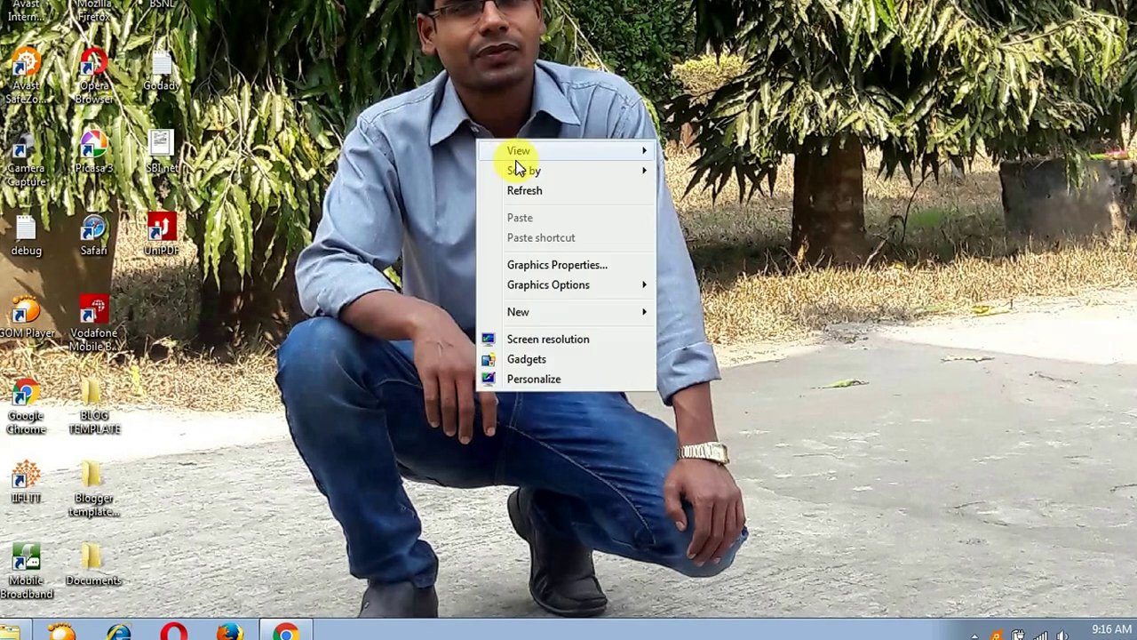
click(534, 187)
right_click(532, 188)
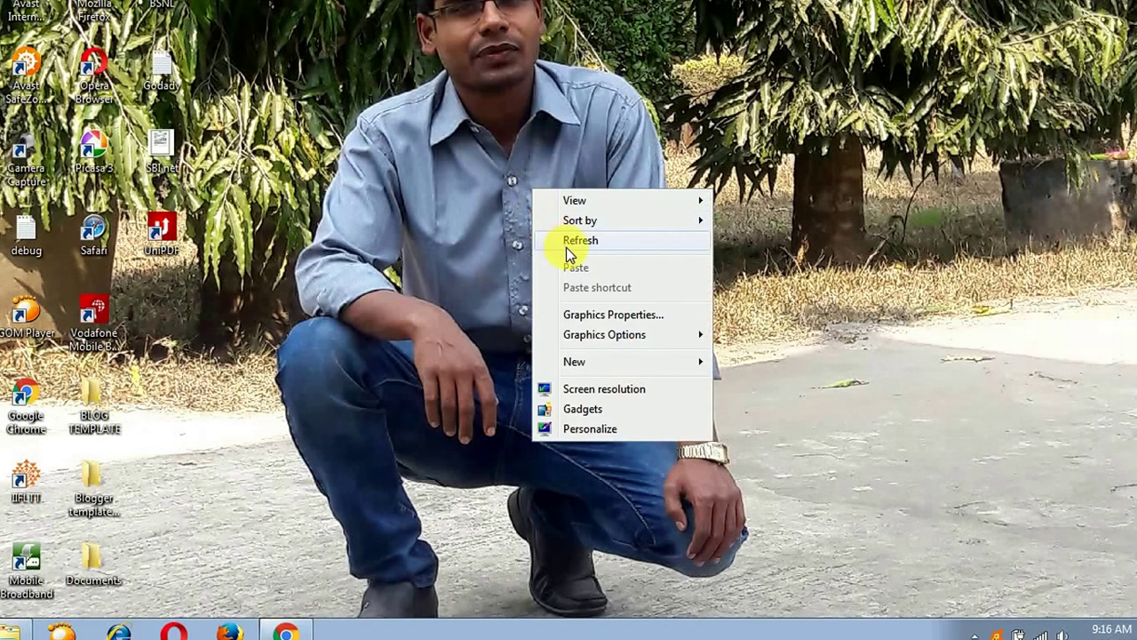
click(465, 225)
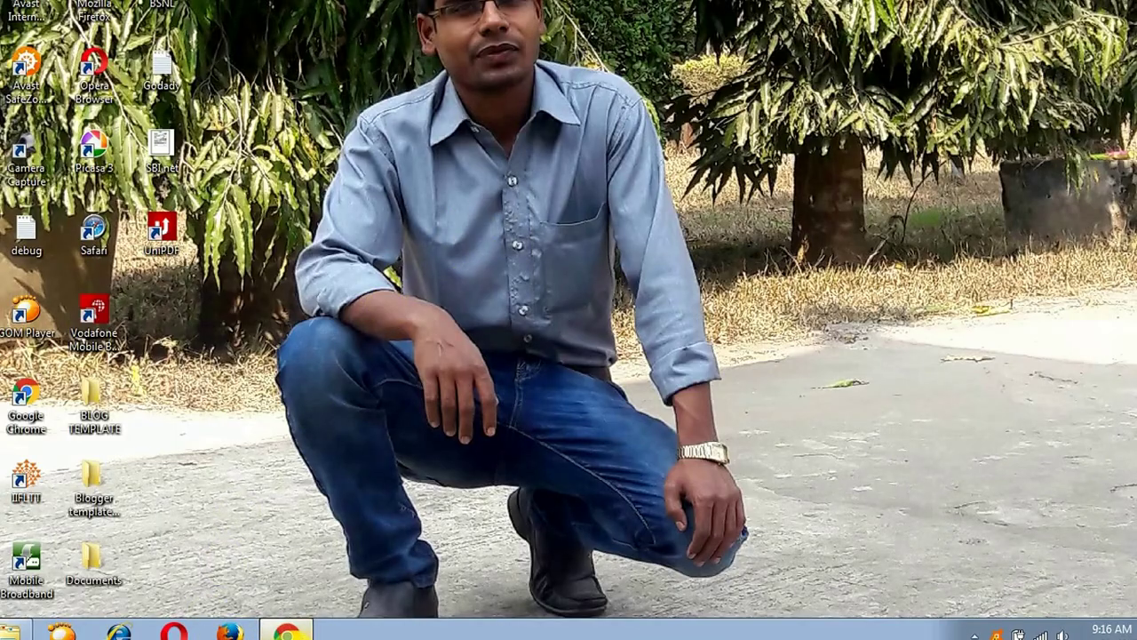
- Switch to Google Chrome and search Google for "free blog themes"
click(282, 629)
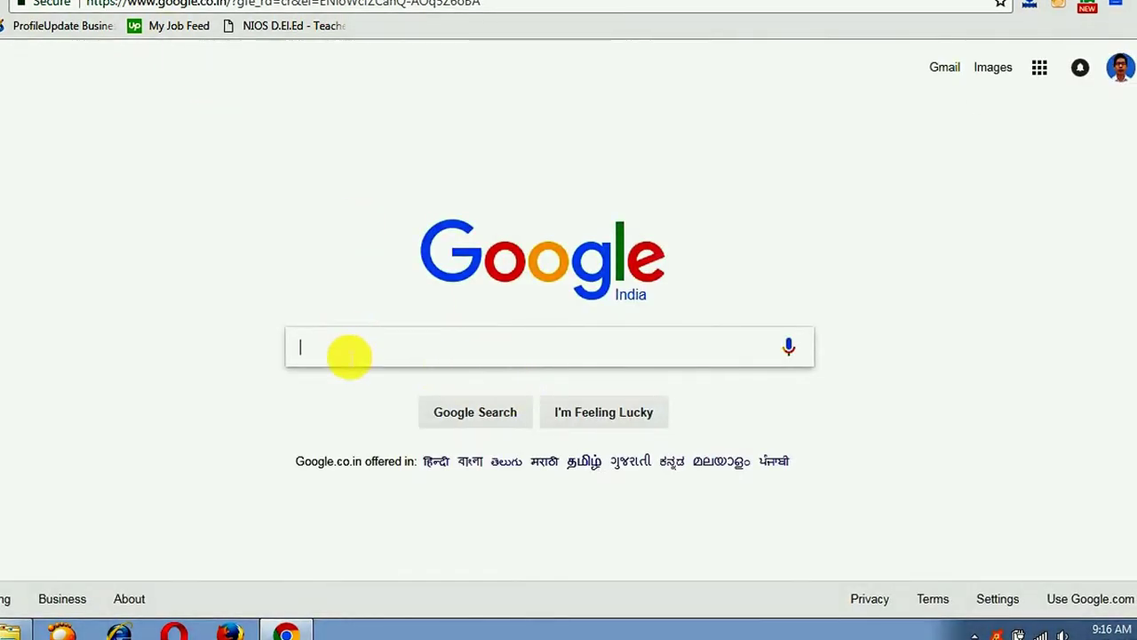
click(586, 340)
text(fr)
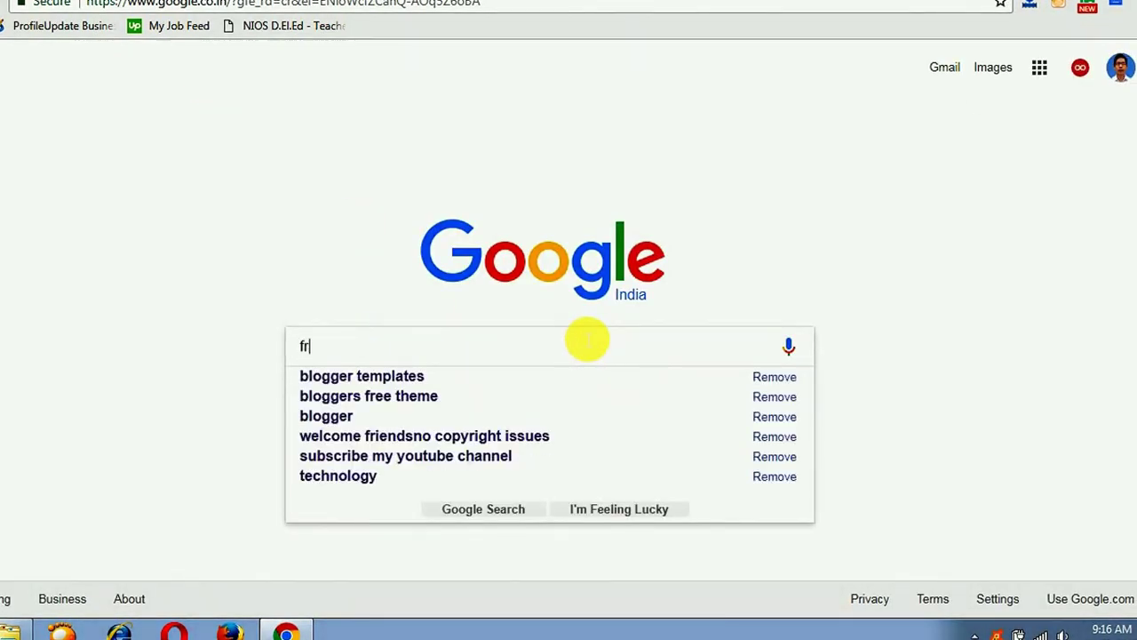
text(ee)
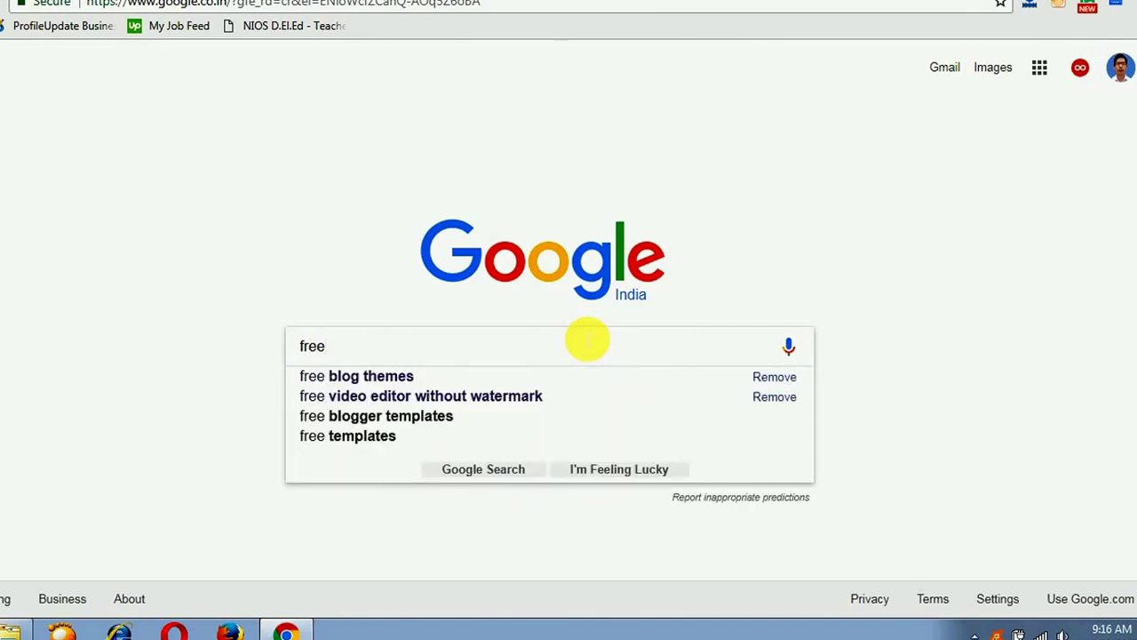
key(Down)
key(Return)
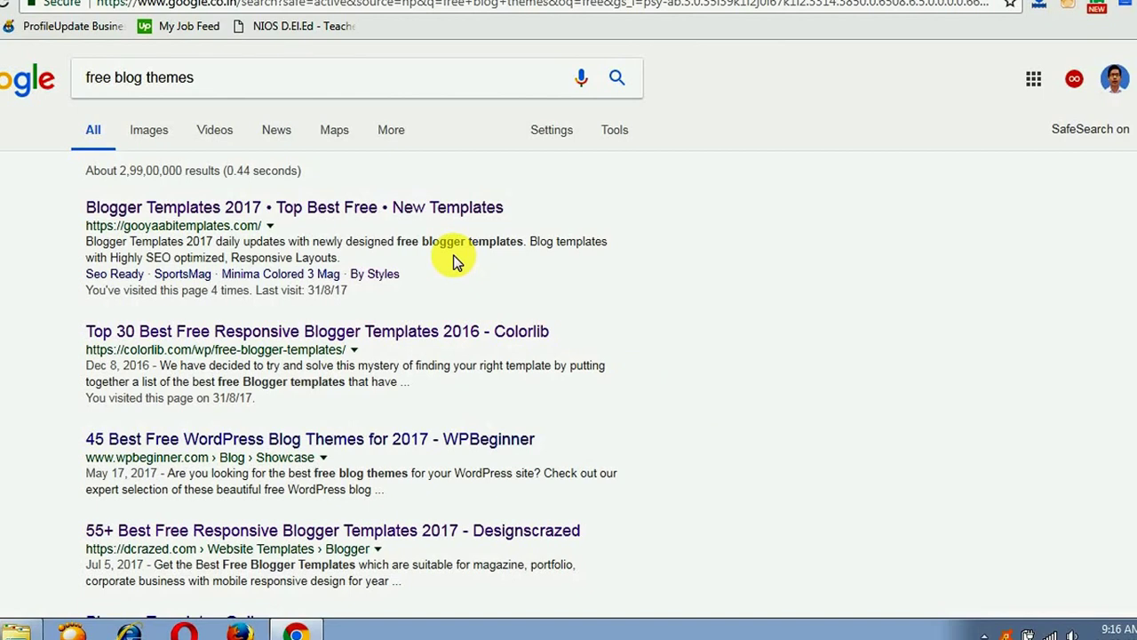
- Open the gooyaabitemplates.com search result in a new tab and switch to that tab
right_click(292, 206)
click(338, 217)
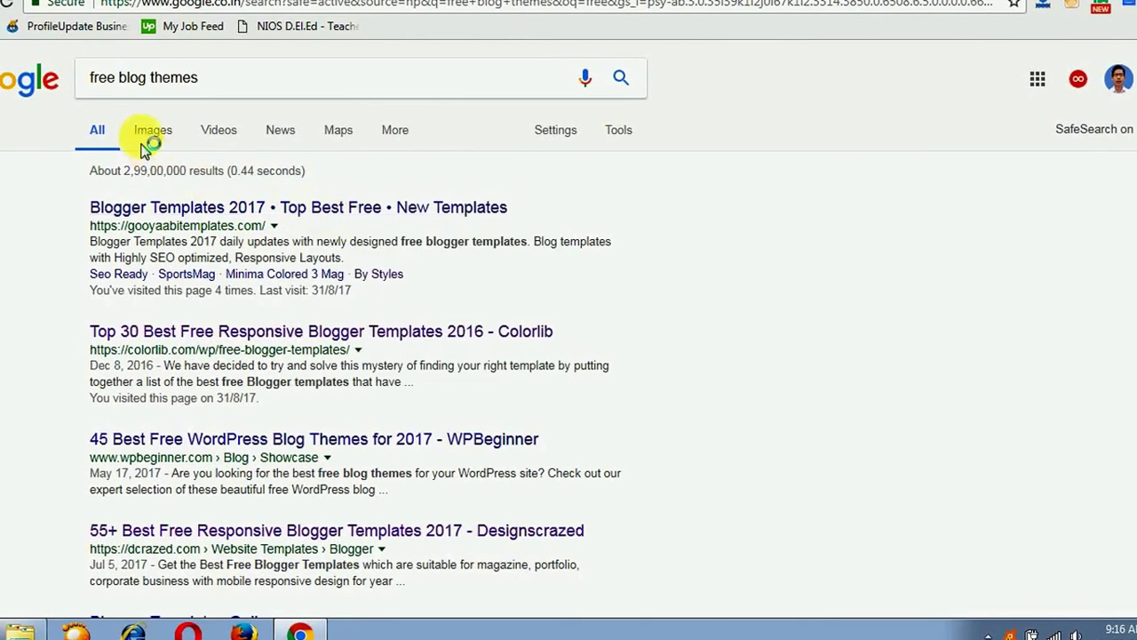
key(ctrl+Tab)
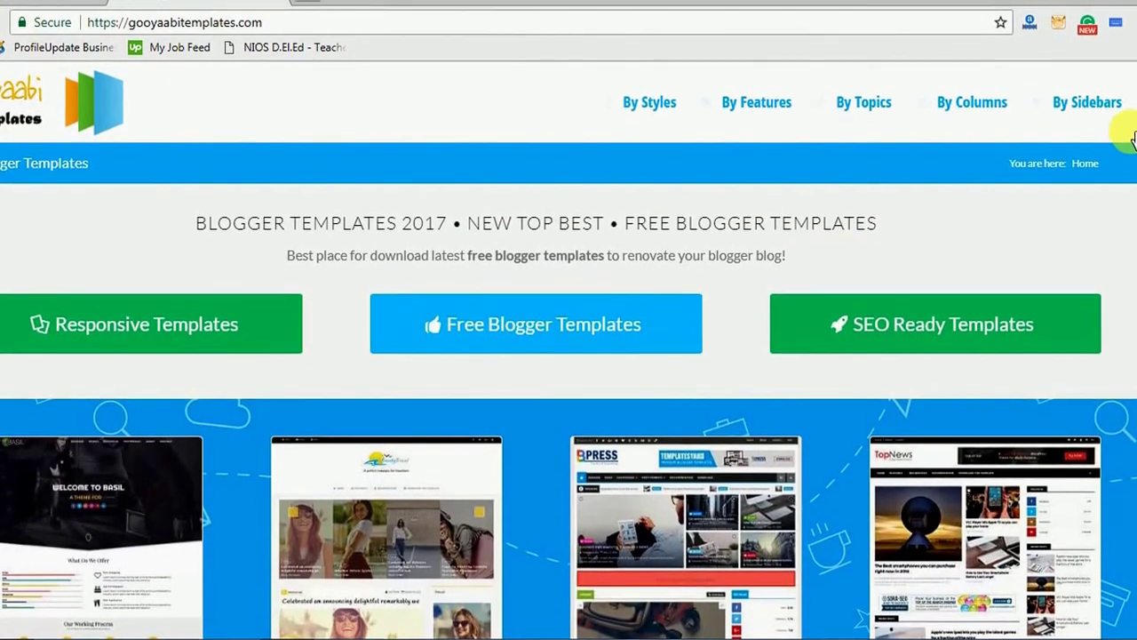
- Browse the template gallery on the Gooyaabi Templates home page and open the BPress Magazine template's page
scroll(569, 355, down, 4)
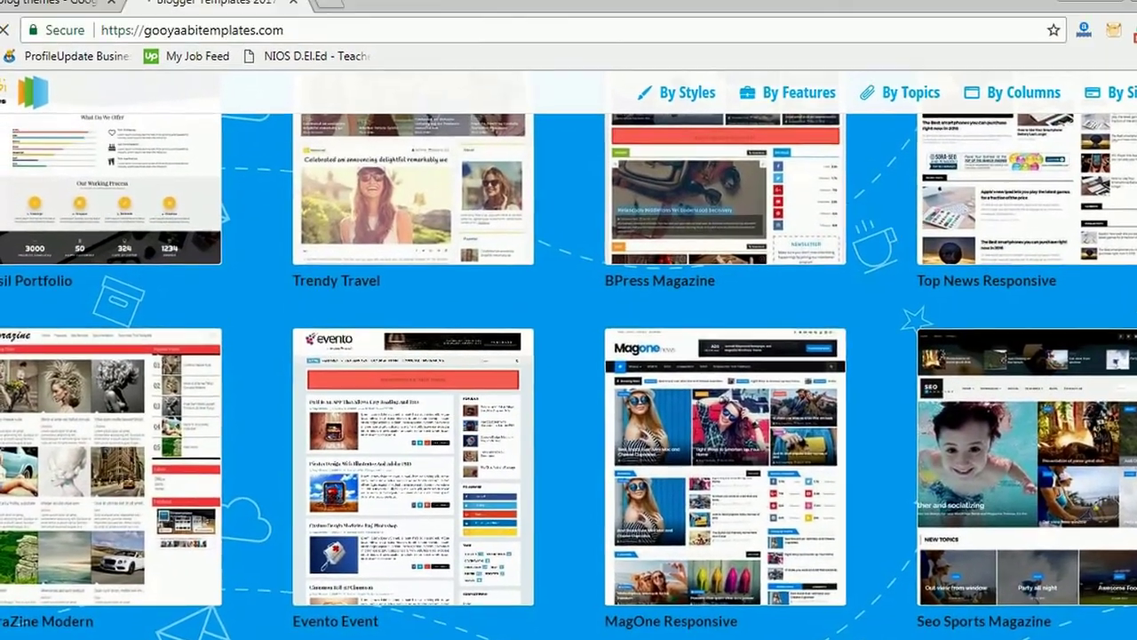
scroll(569, 355, up, 4)
scroll(569, 356, down, 5)
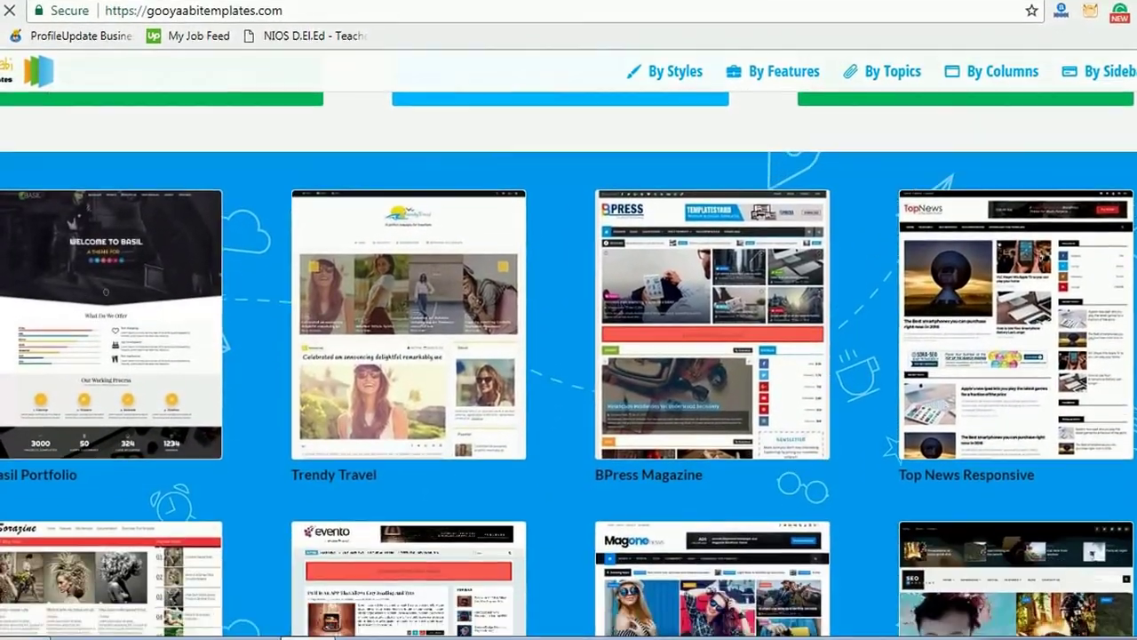
scroll(569, 356, down, 6)
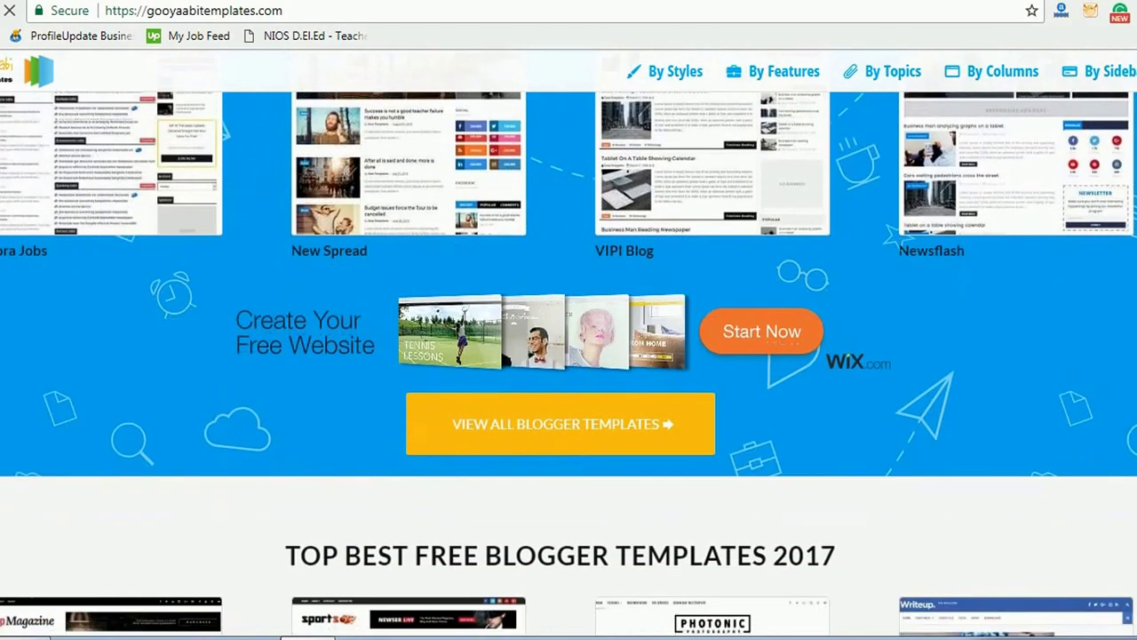
scroll(569, 356, up, 5)
scroll(569, 355, up, 2)
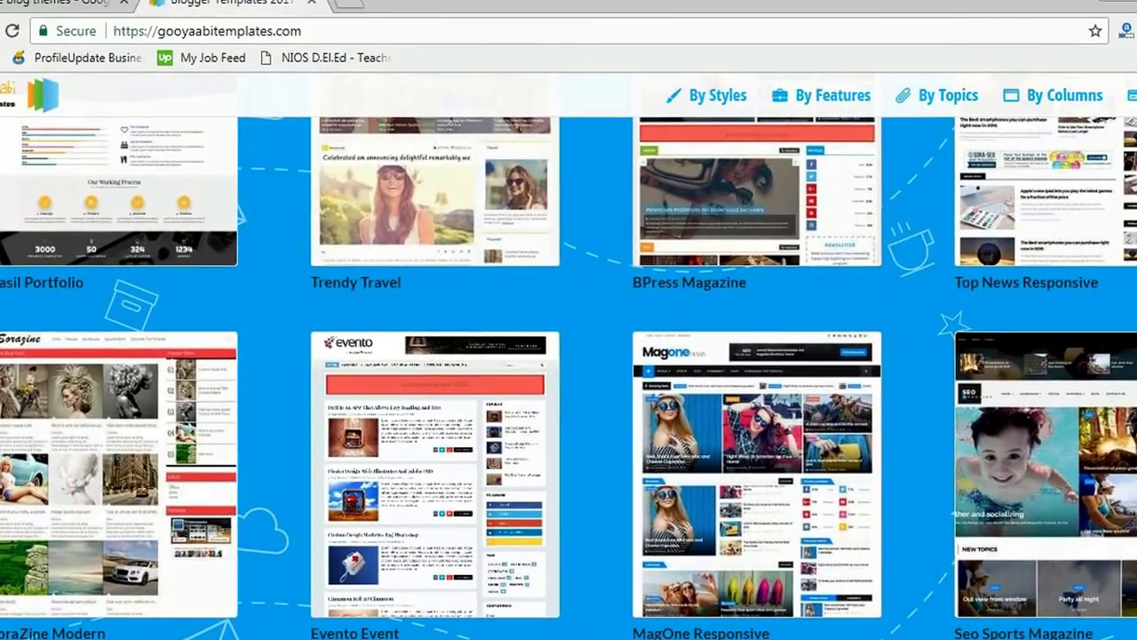
scroll(569, 355, up, 3)
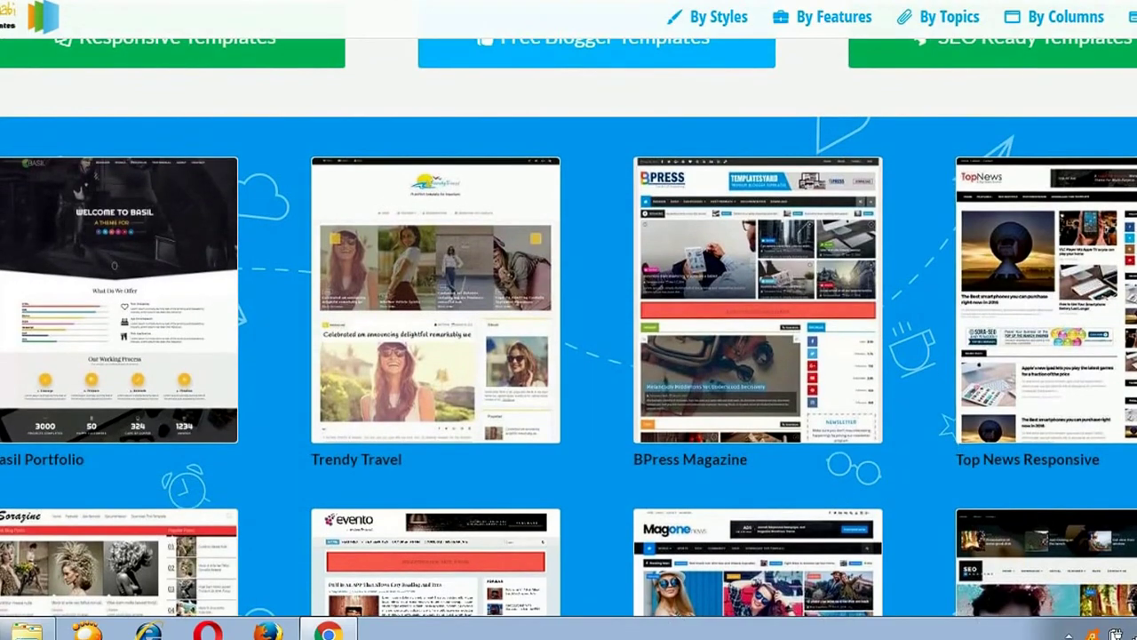
click(758, 299)
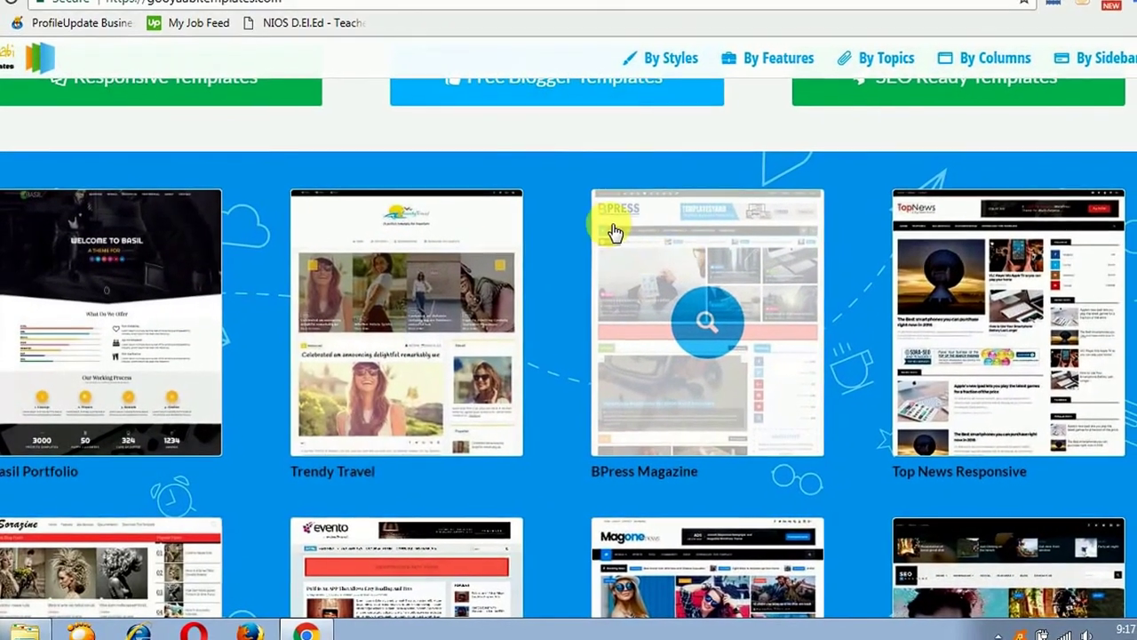
click(701, 327)
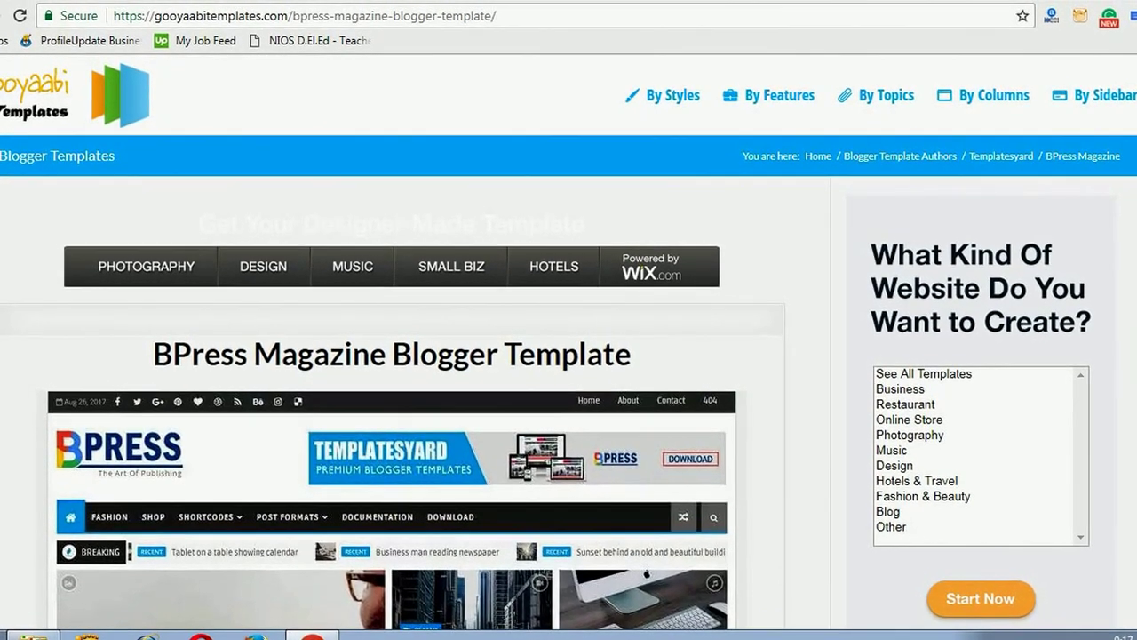
- Examine the BPress Magazine template's preview image and its Live Preview, Buy and Download options
scroll(569, 356, down, 5)
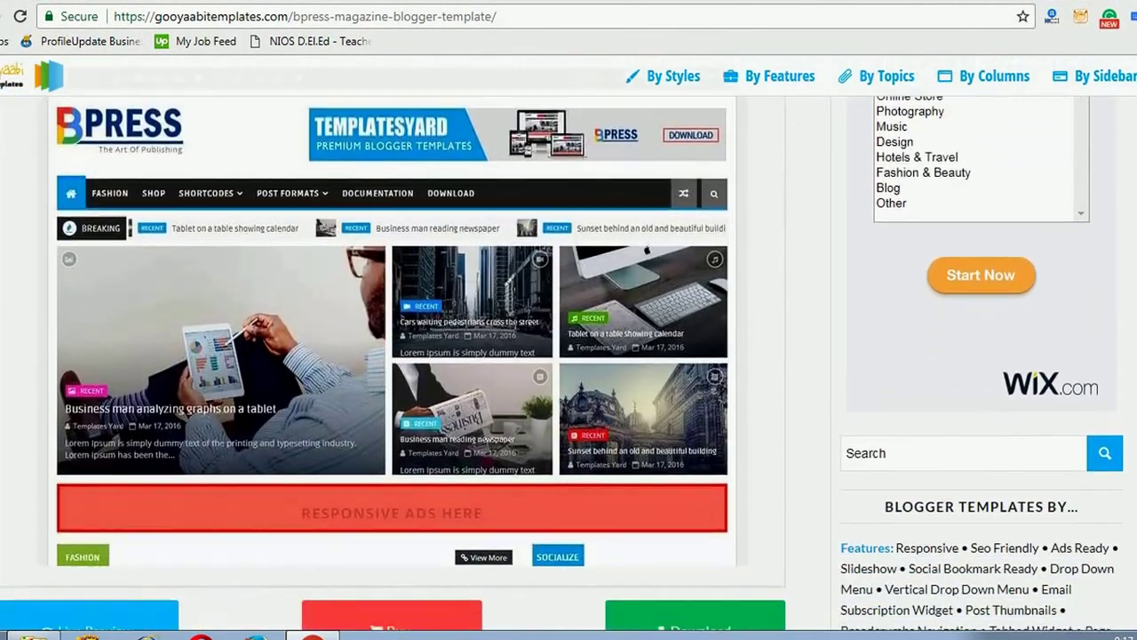
scroll(484, 266, down, 2)
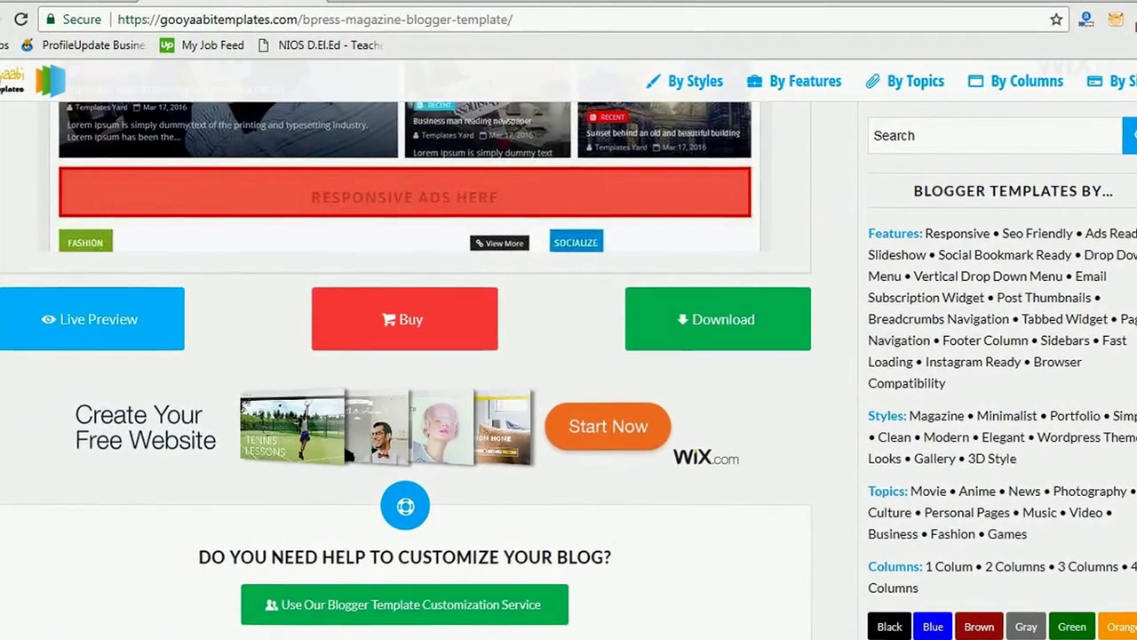
scroll(409, 319, up, 4)
scroll(409, 320, down, 2)
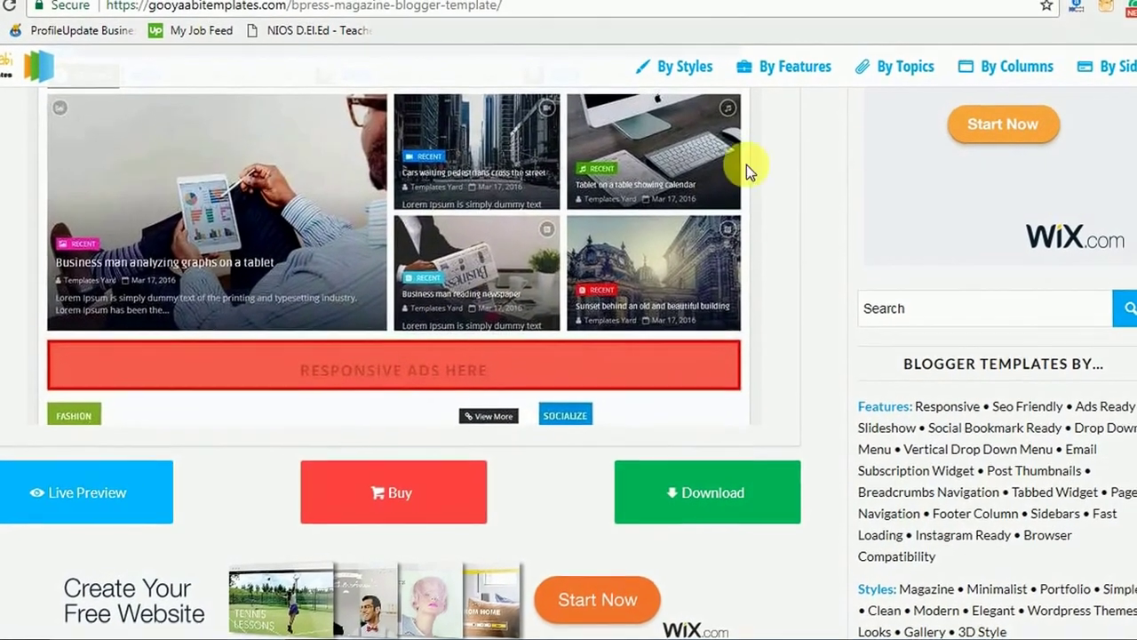
scroll(746, 169, up, 3)
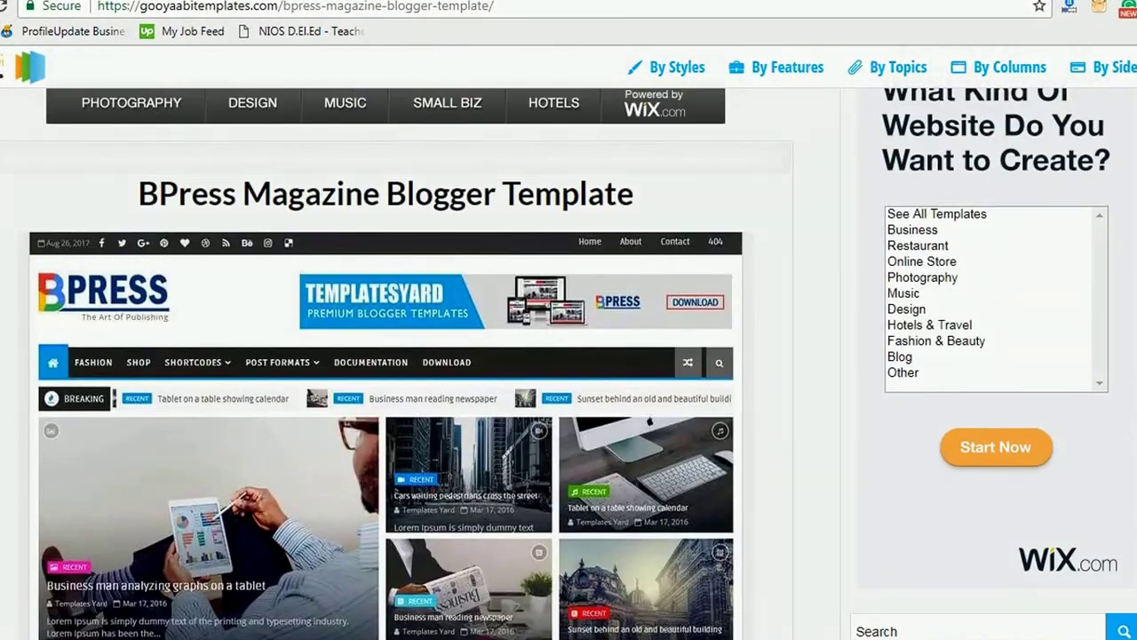
- Download the BPress Magazine template and save the BPress-Magazine ZIP archive in the BLOG TEMPLATE folder on the Desktop
scroll(755, 408, down, 5)
click(448, 421)
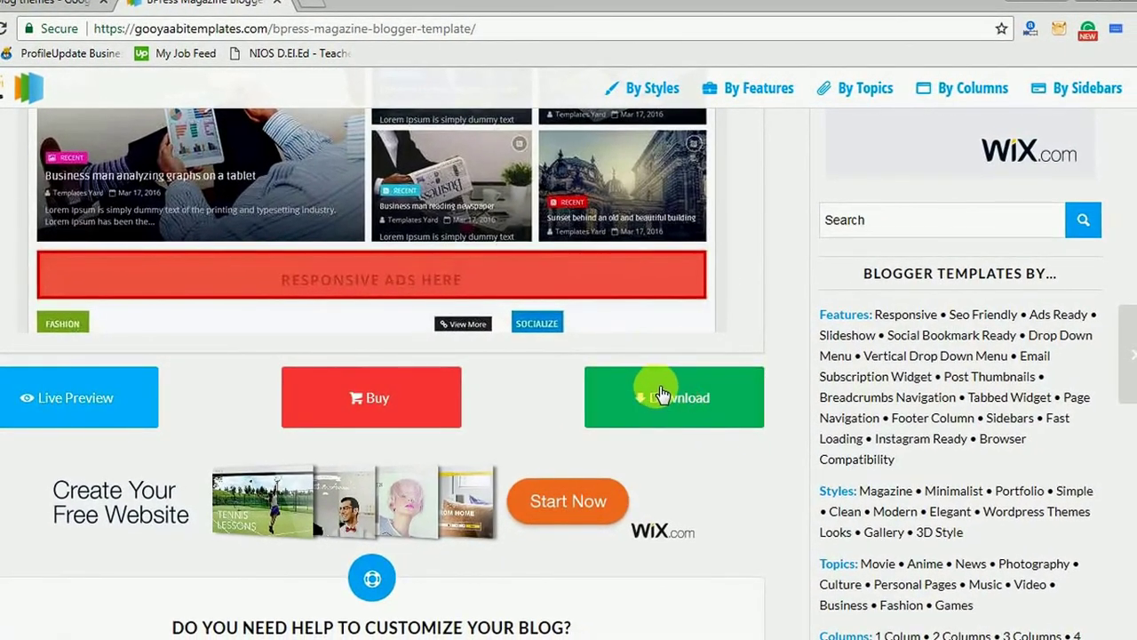
click(668, 392)
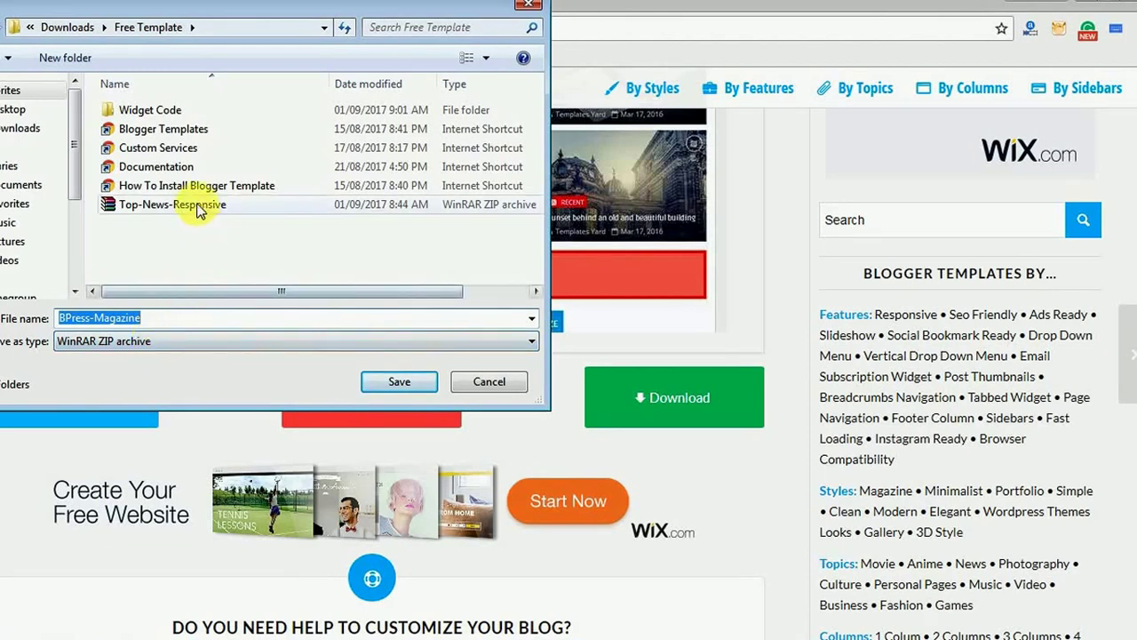
click(22, 110)
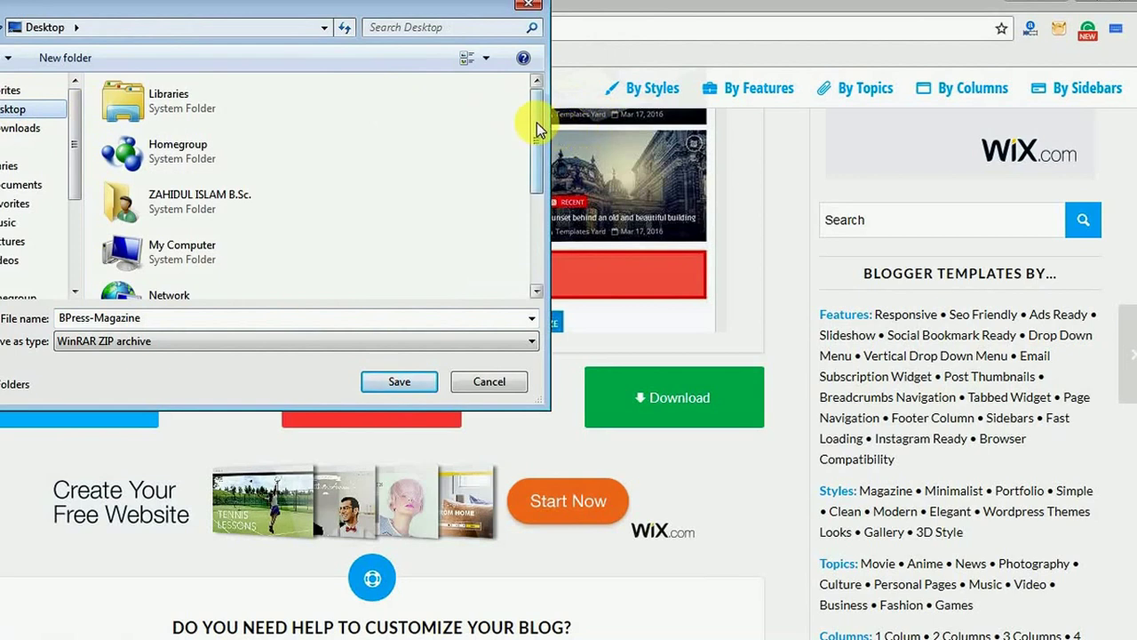
drag(537, 122, 554, 226)
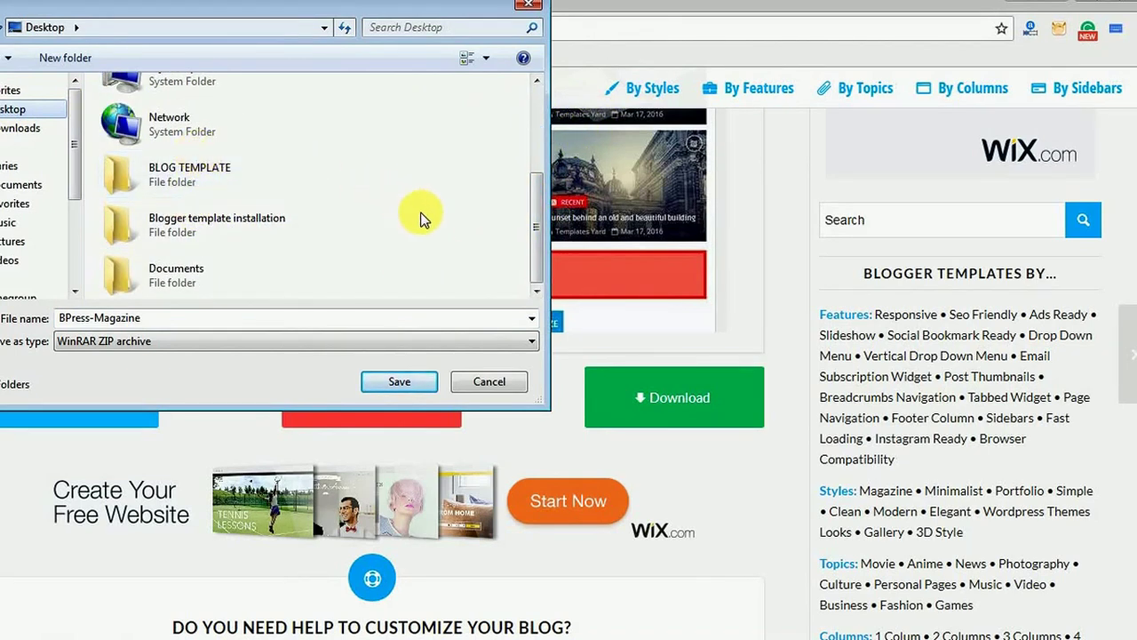
click(220, 184)
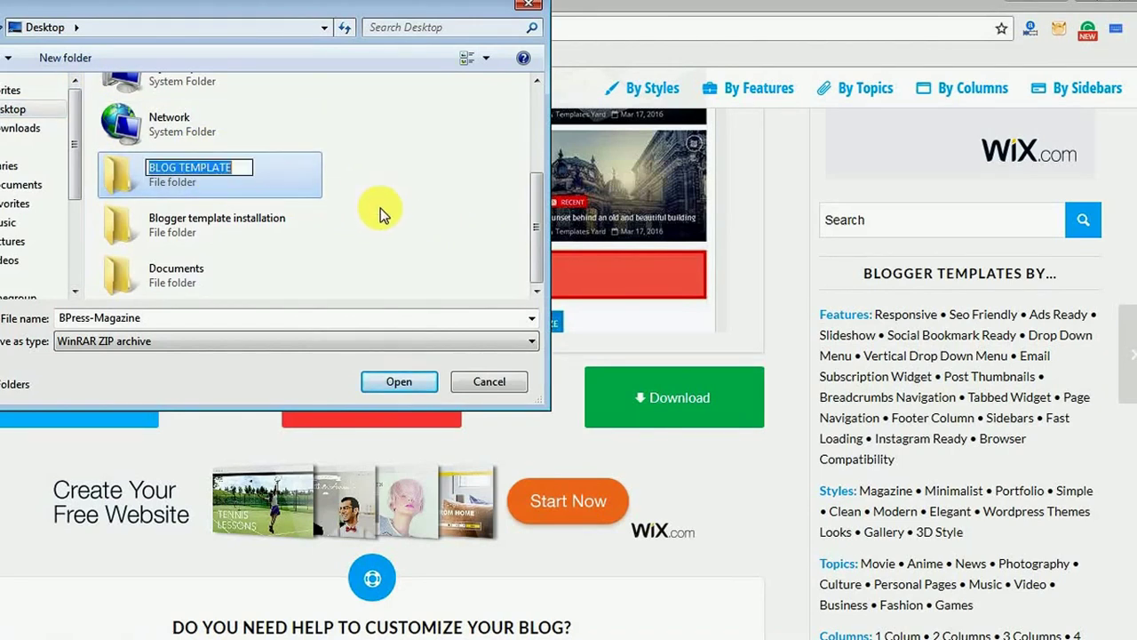
click(330, 188)
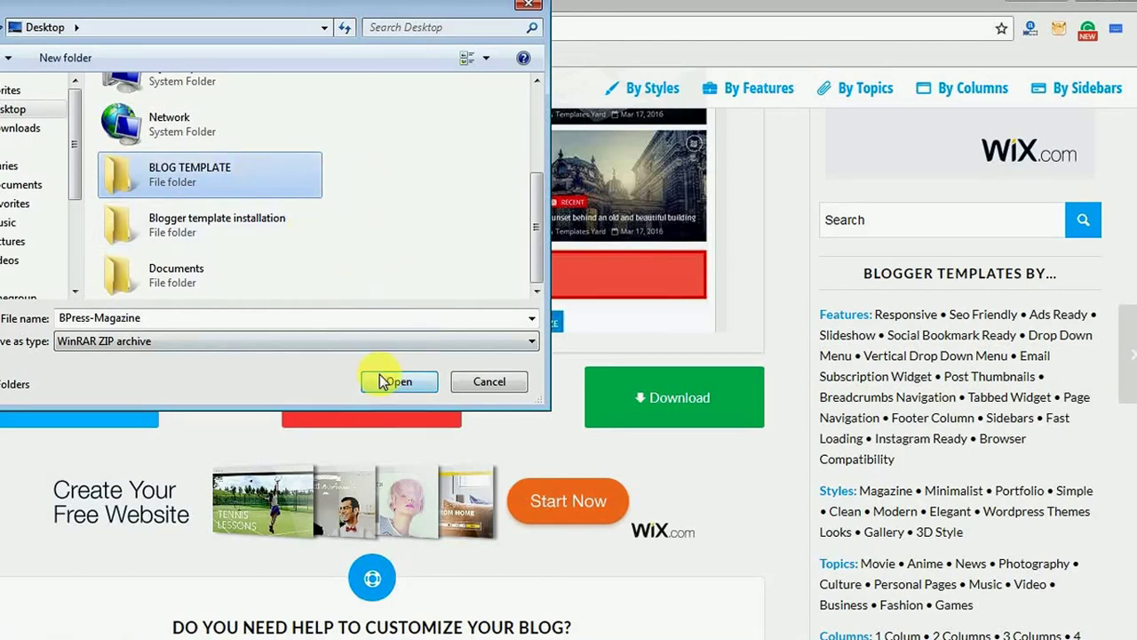
click(399, 382)
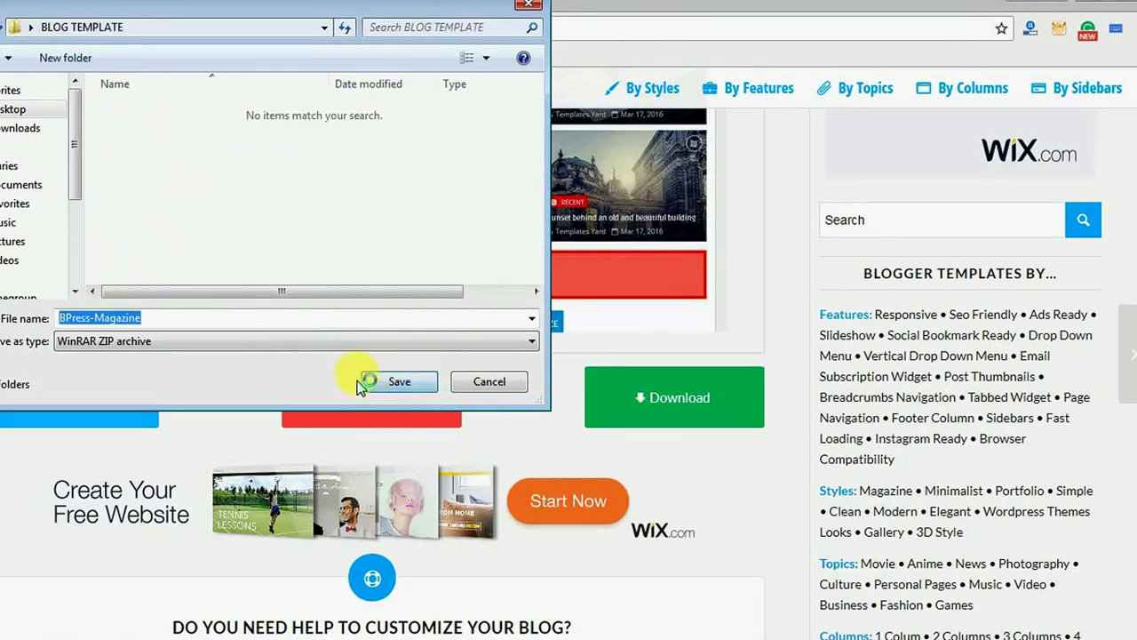
click(415, 389)
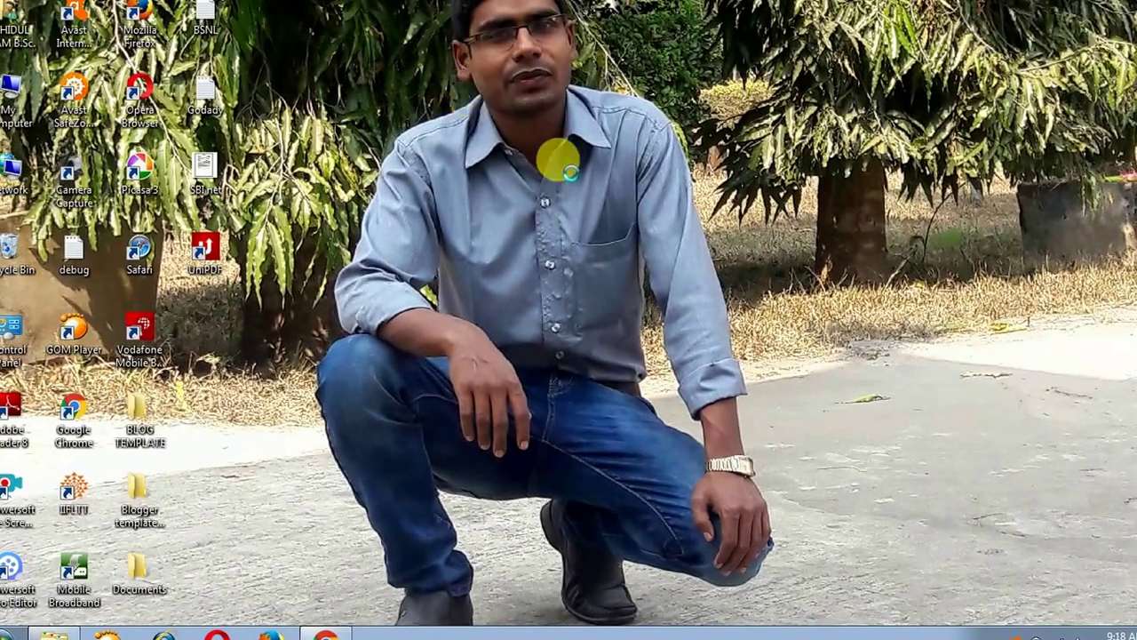
- Open the BLOG TEMPLATE folder from the desktop and maximize its window
right_click(559, 161)
click(568, 137)
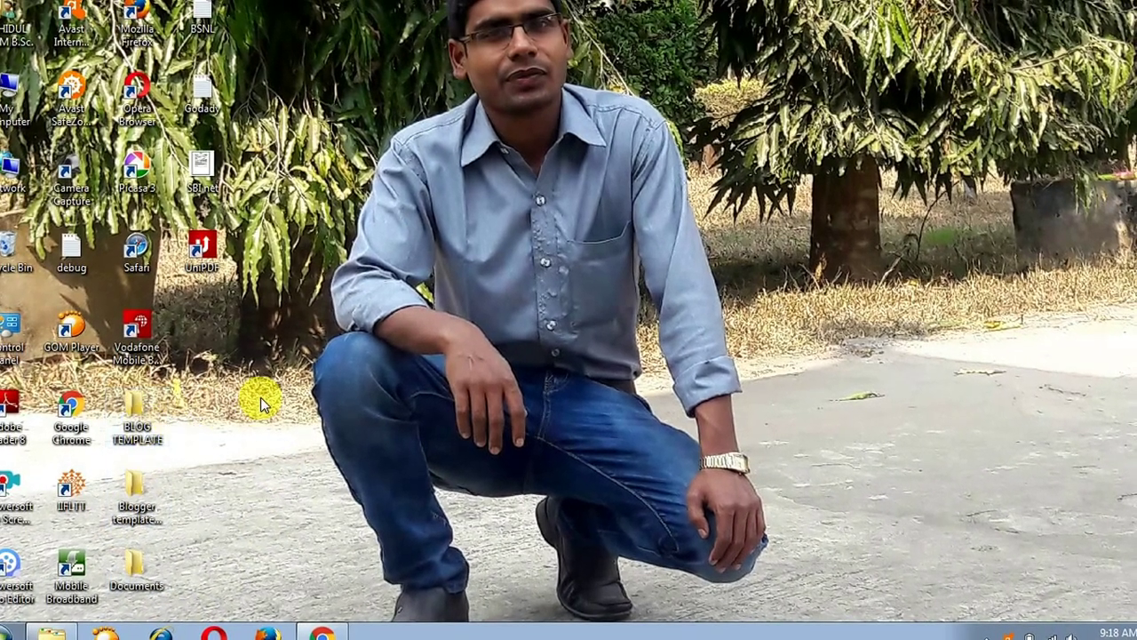
double_click(134, 410)
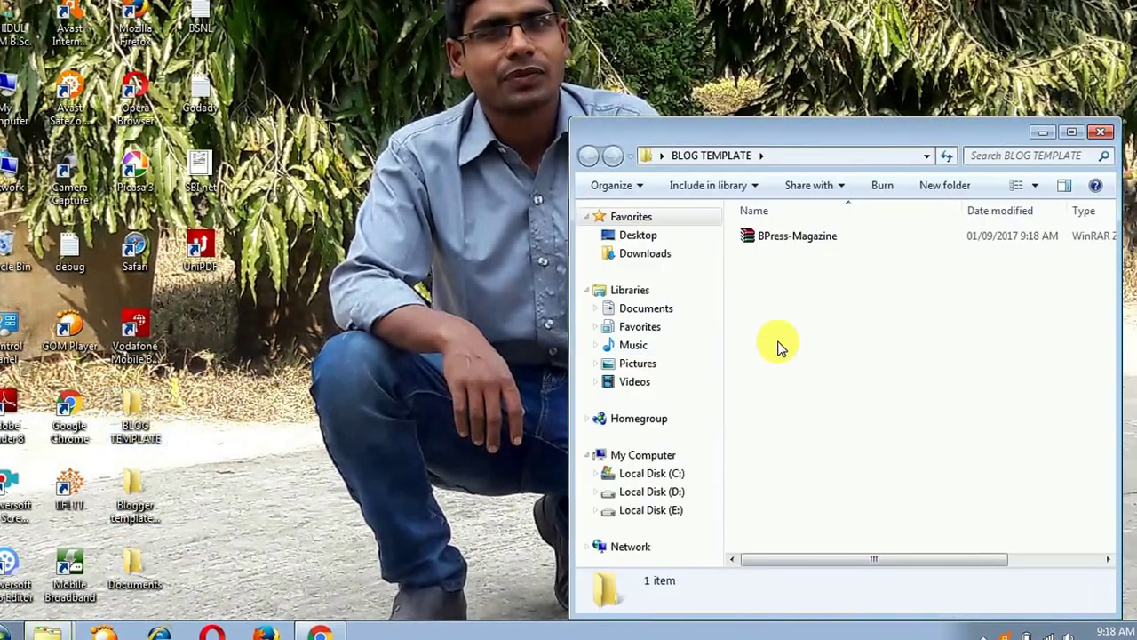
click(1071, 132)
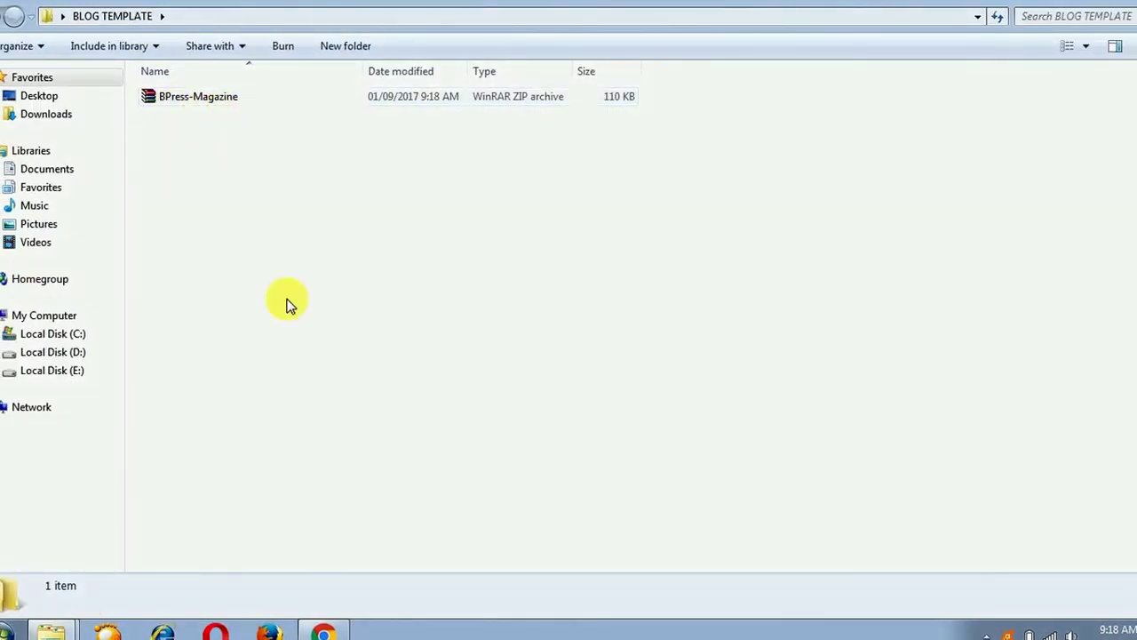
- Look again at the BPress Magazine template page in Google Chrome and return to the BLOG TEMPLATE folder
key(alt+Tab)
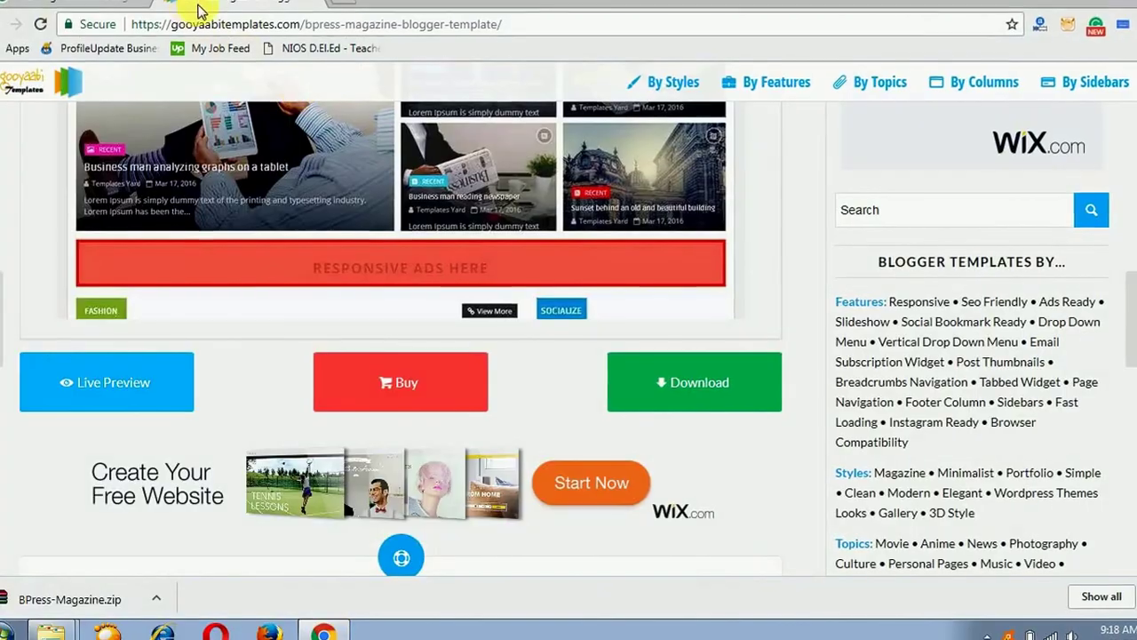
scroll(391, 356, up, 10)
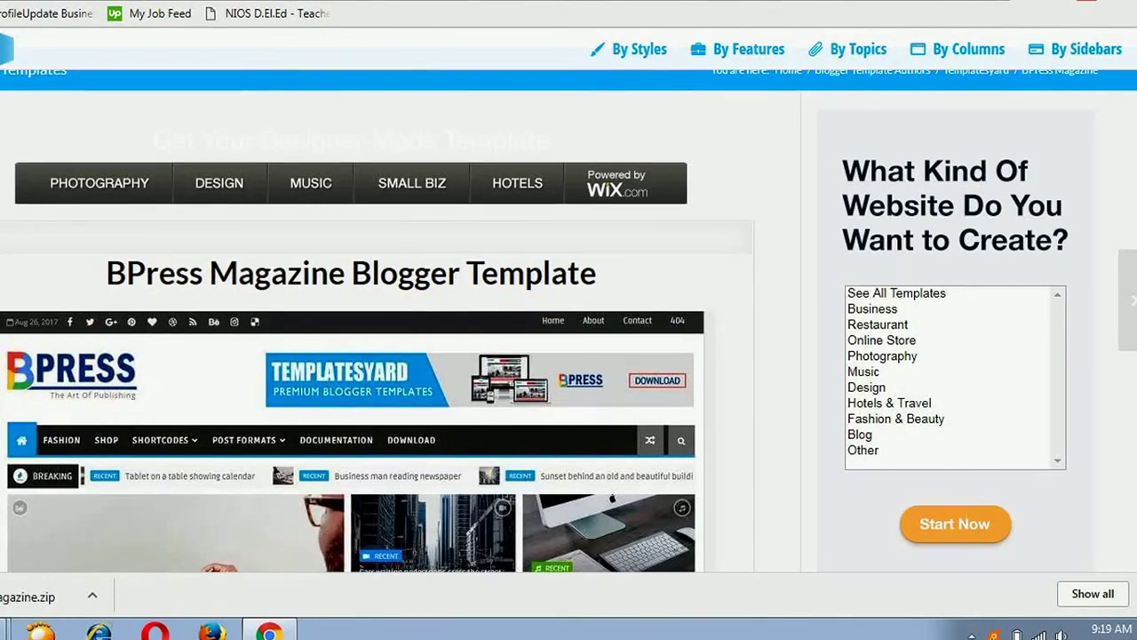
key(alt+Tab)
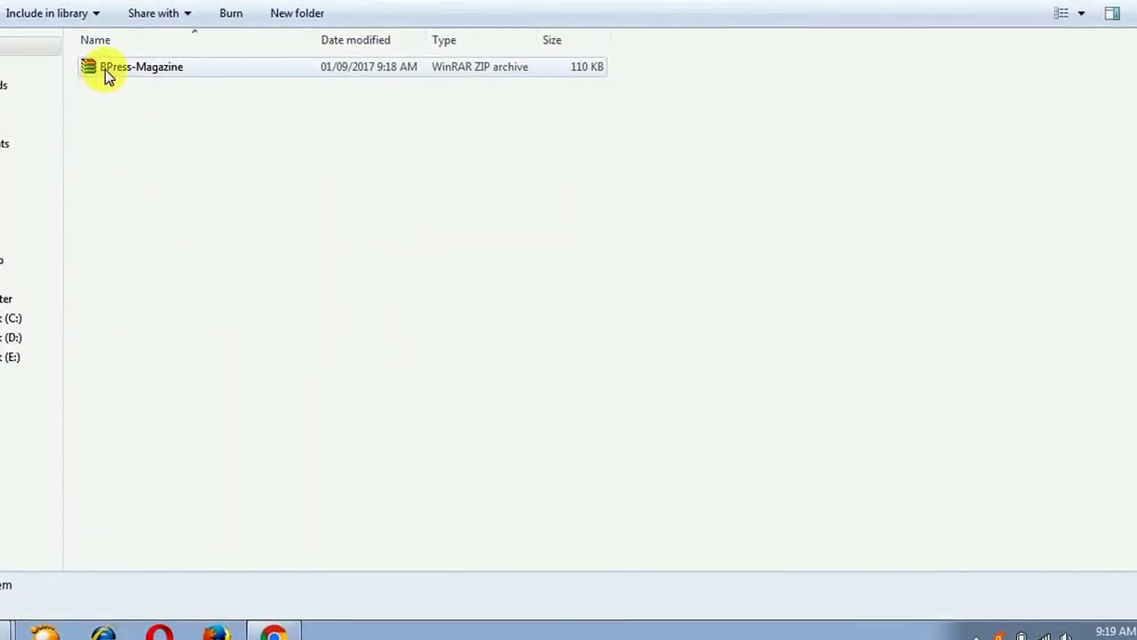
click(127, 70)
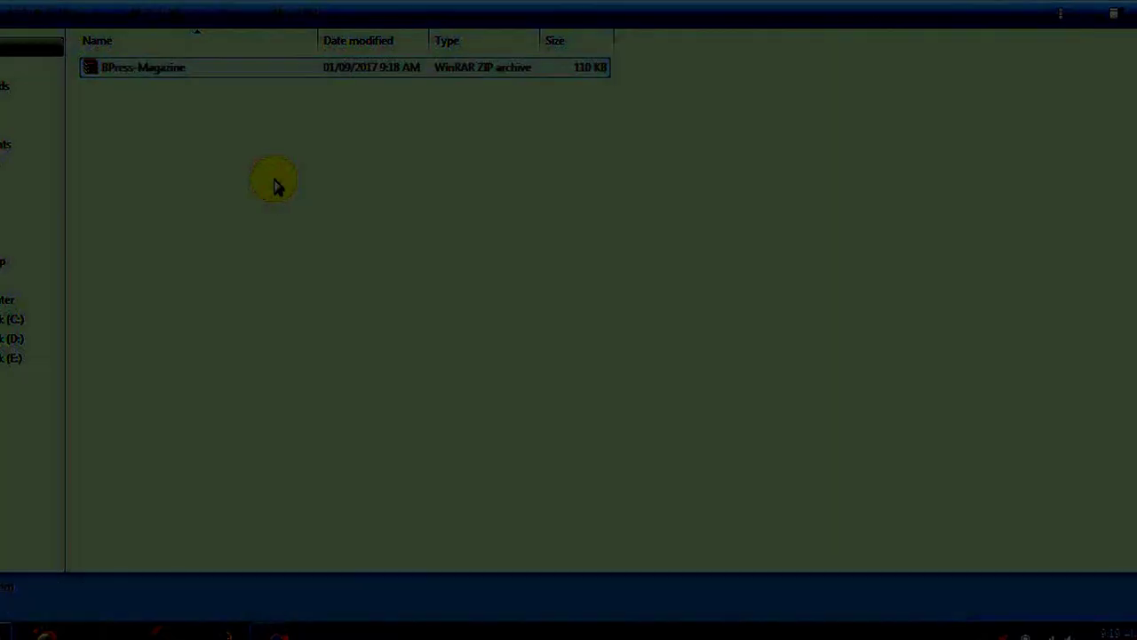
right_click(275, 183)
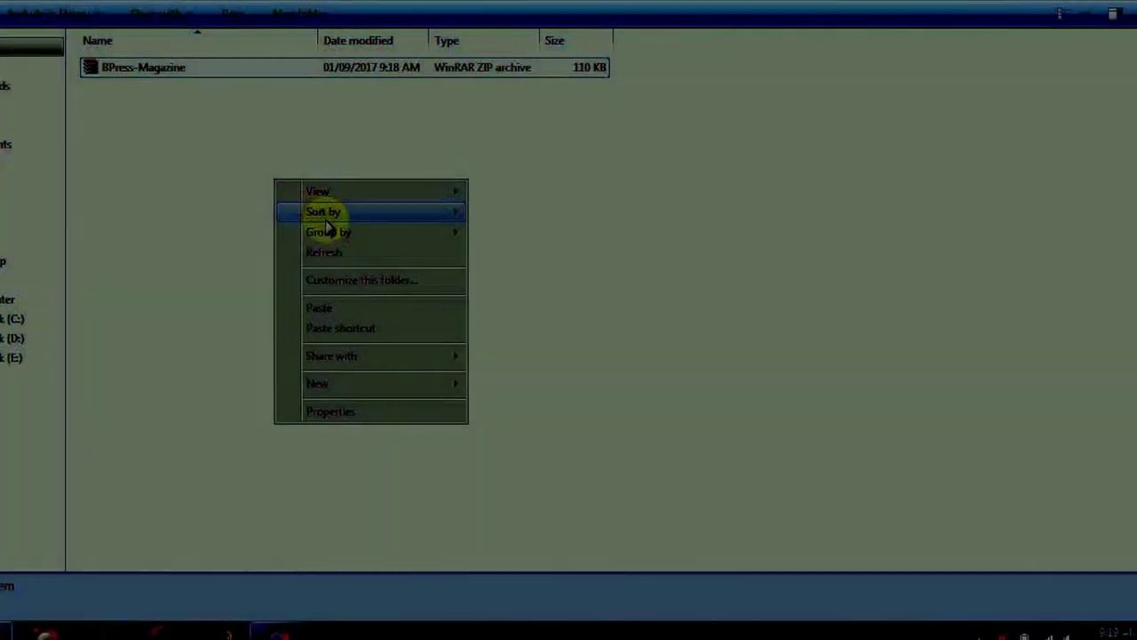
click(326, 250)
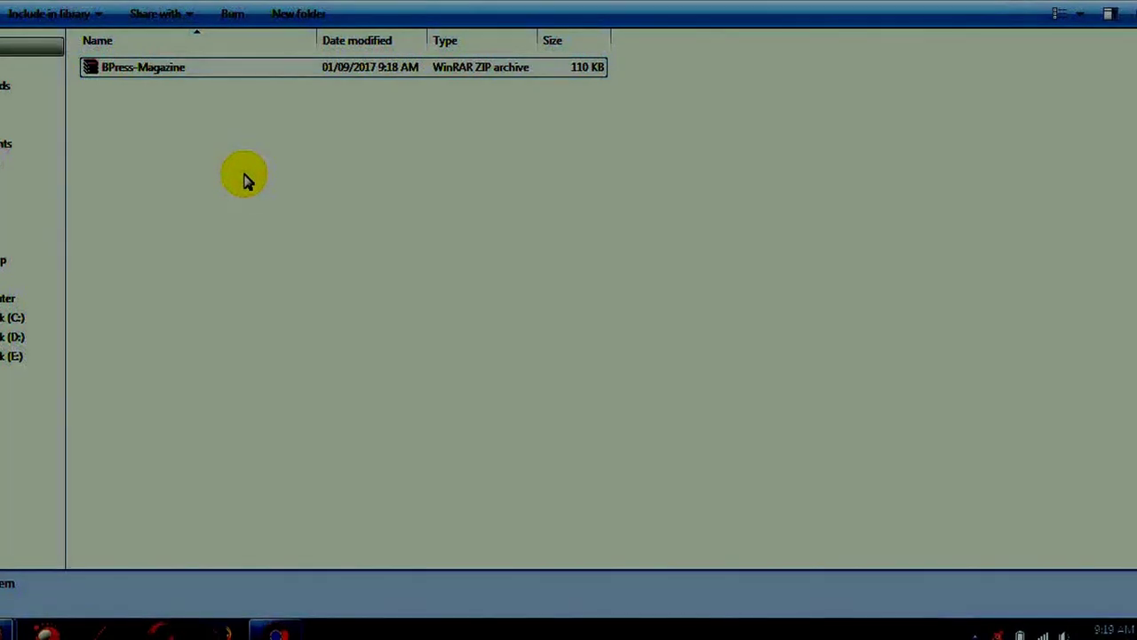
right_click(244, 172)
click(305, 248)
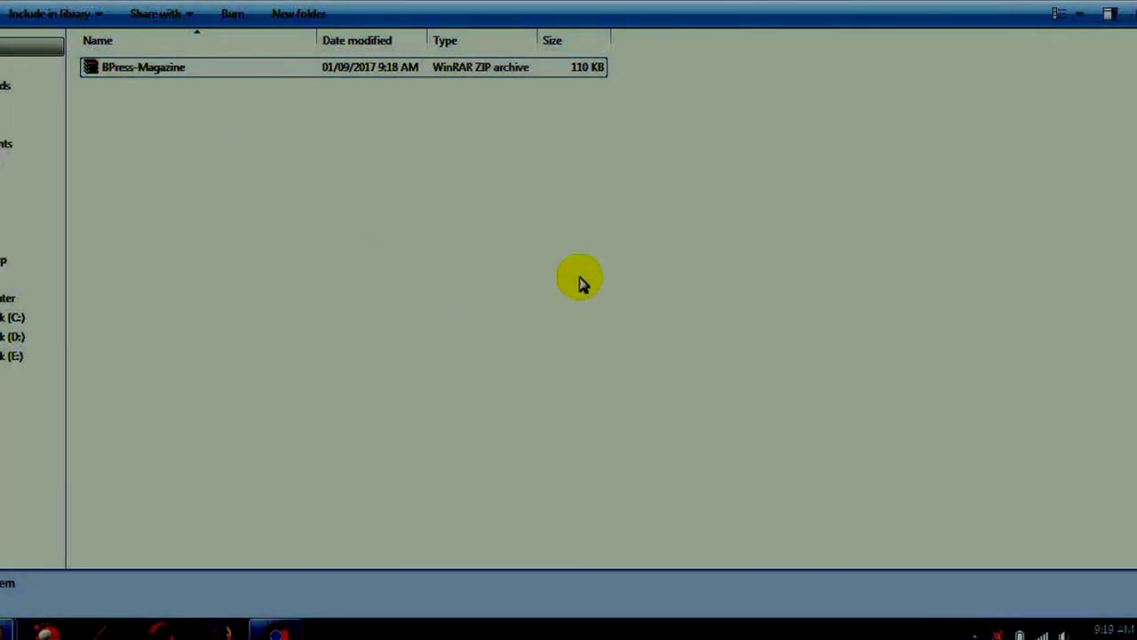
right_click(580, 282)
click(626, 352)
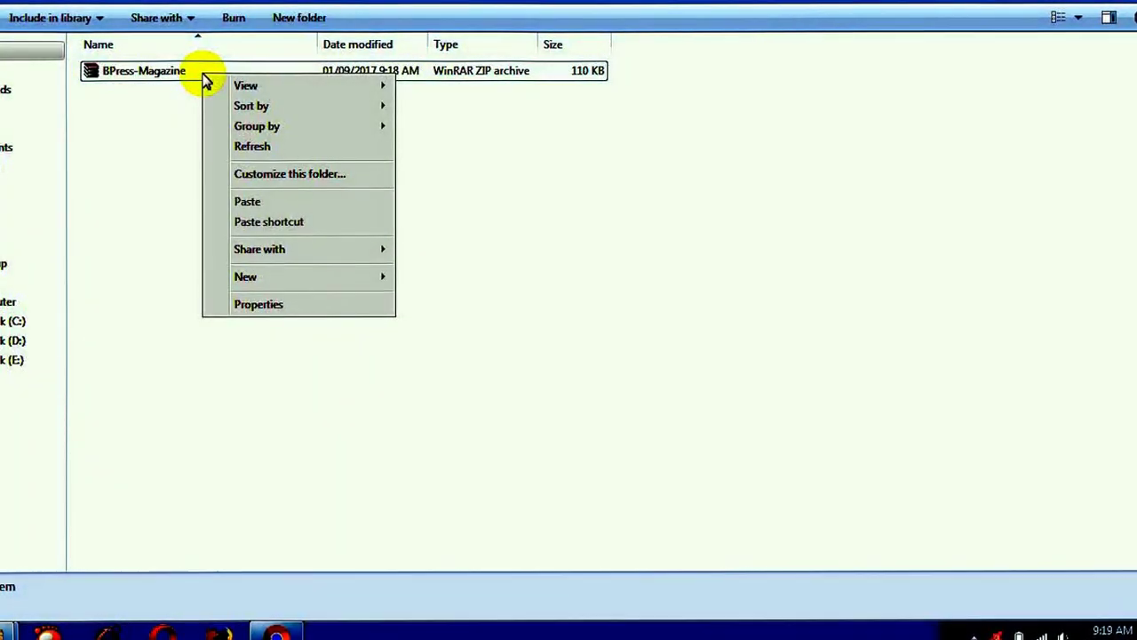
- Extract the BPress-Magazine ZIP archive directly into the BLOG TEMPLATE folder
click(183, 71)
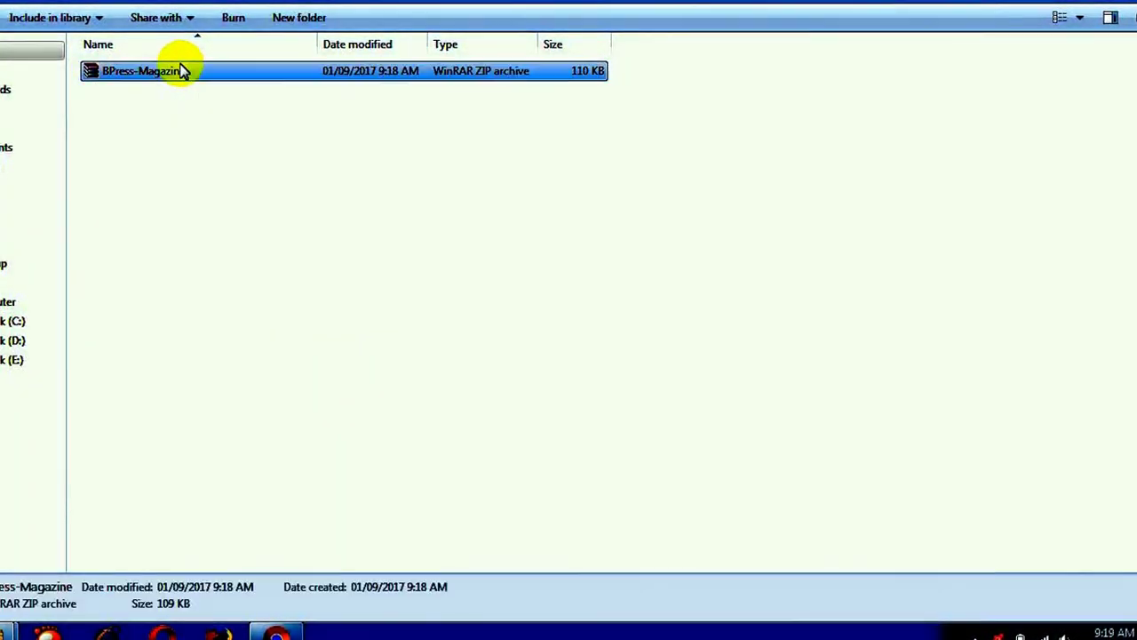
right_click(182, 71)
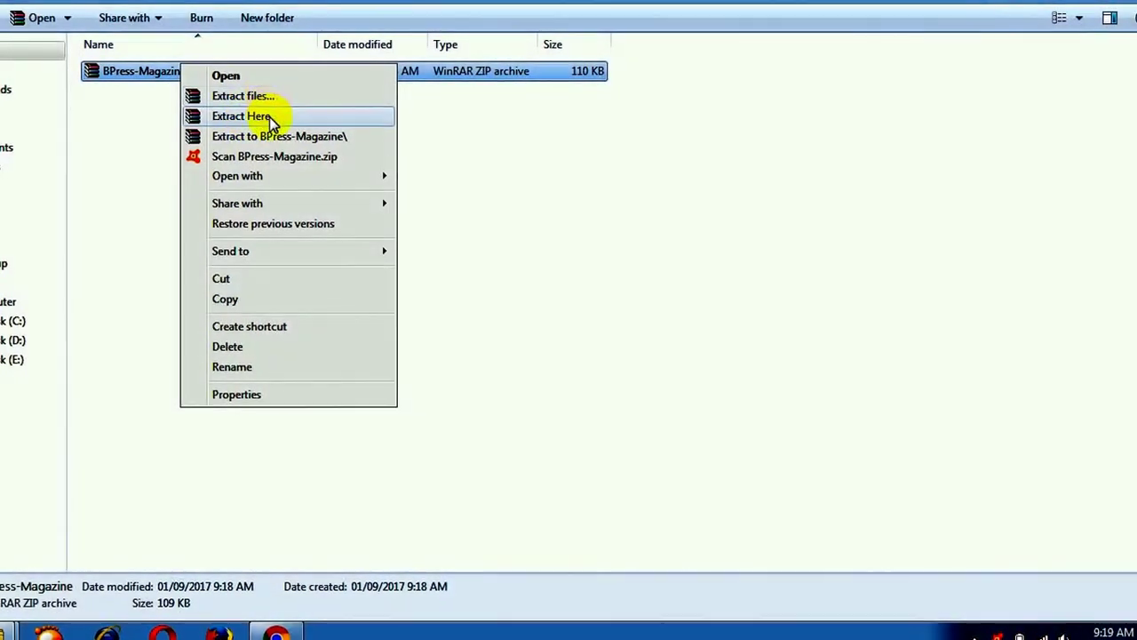
click(277, 116)
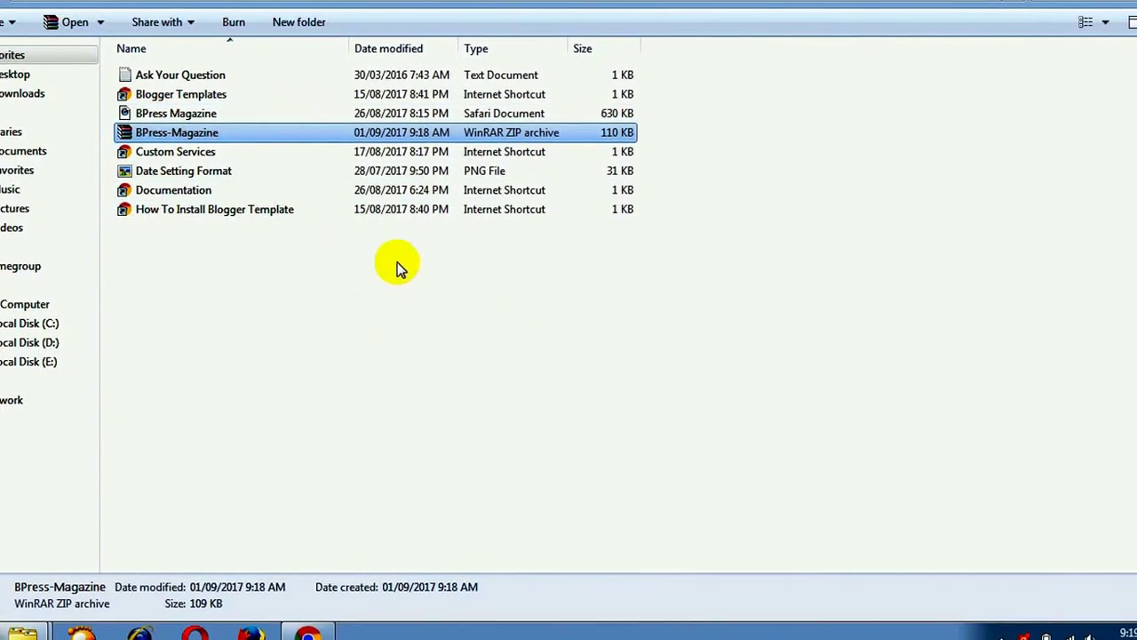
click(344, 292)
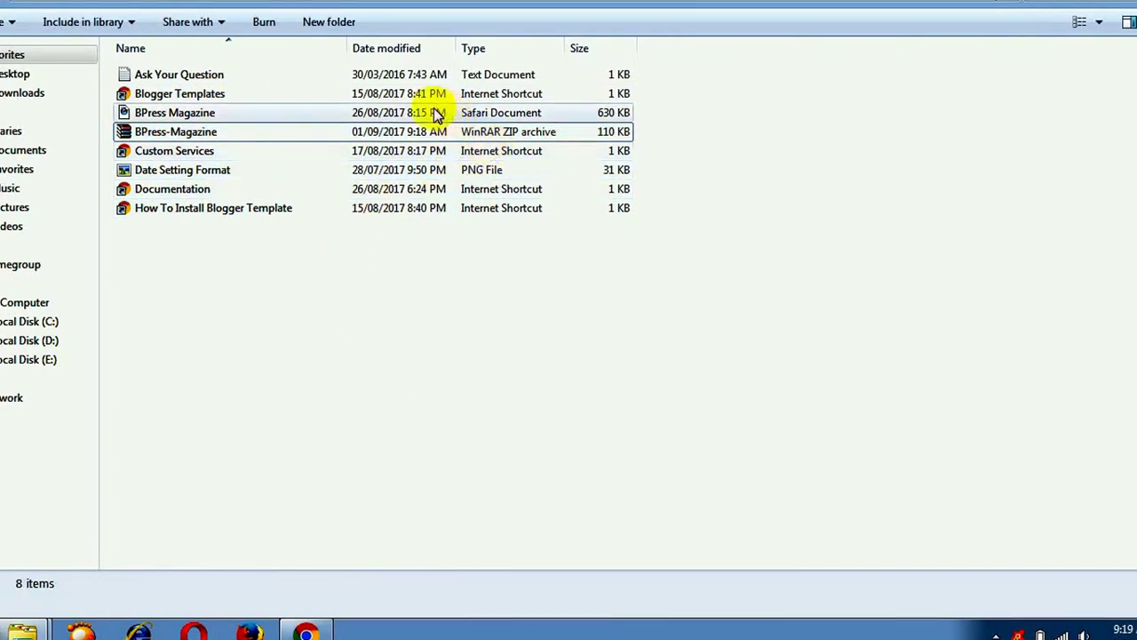
- Check the file type of the extracted BPress Magazine document in its properties, and close them with the file selected
click(241, 116)
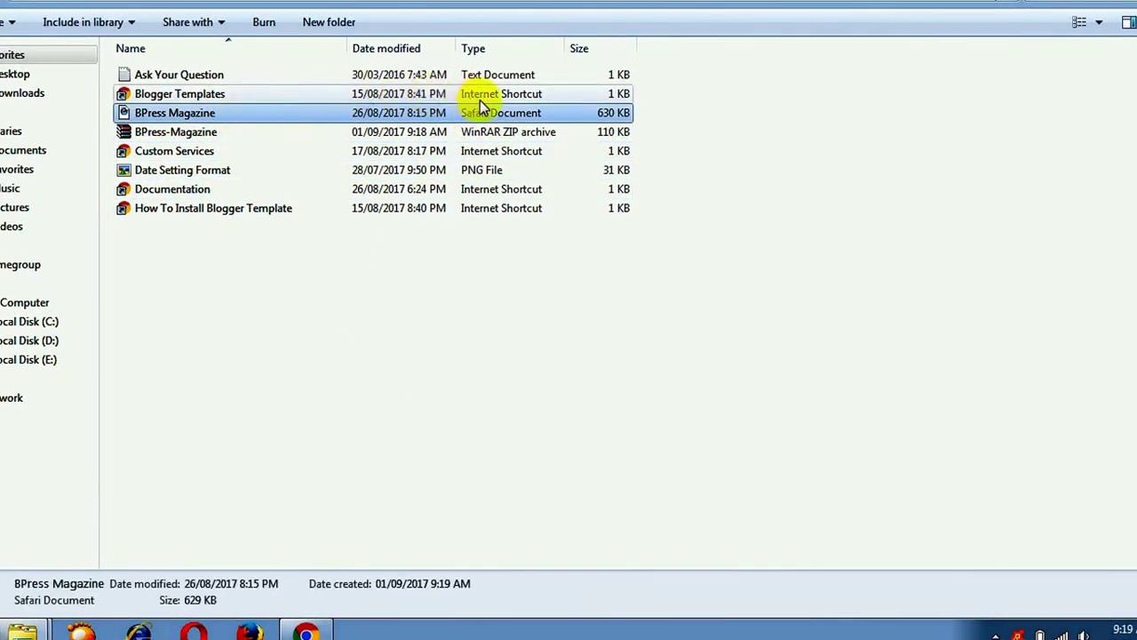
right_click(369, 118)
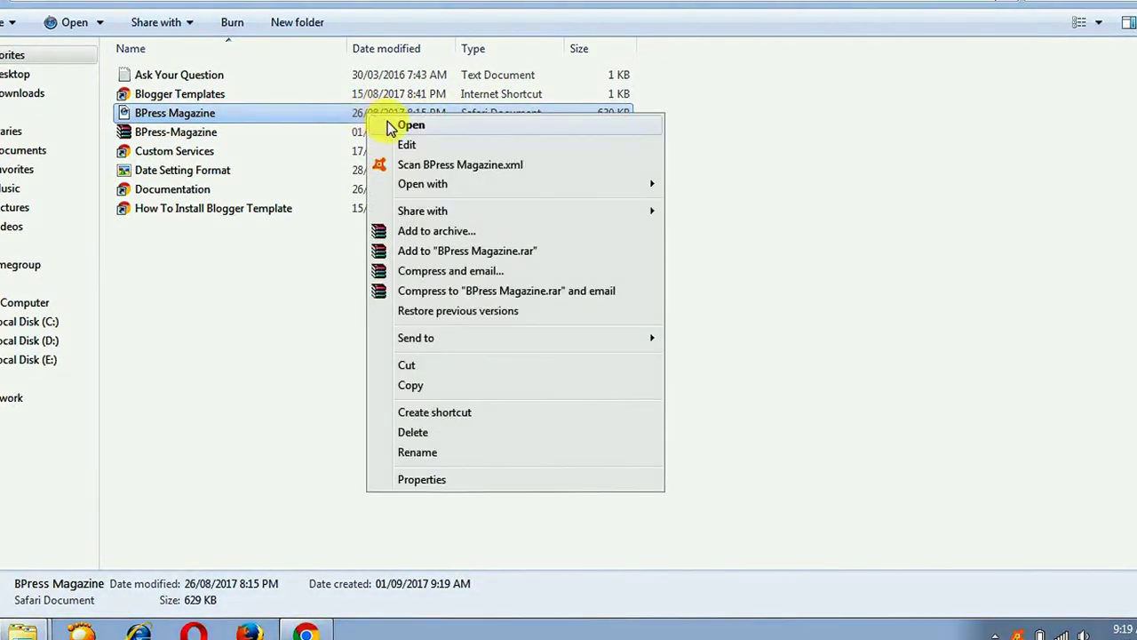
click(434, 479)
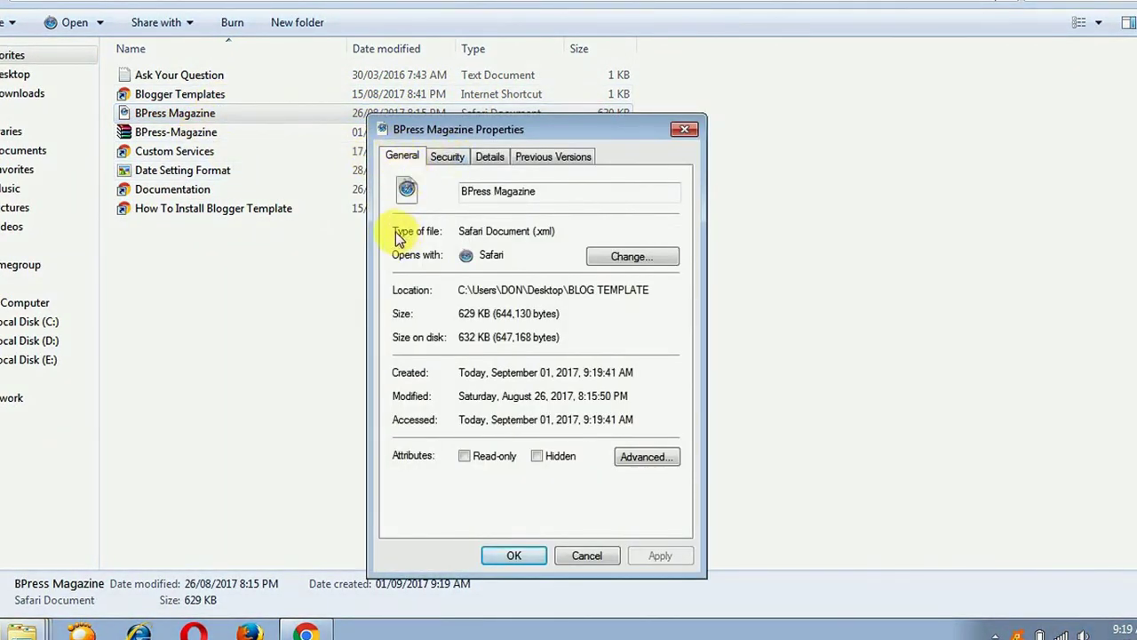
drag(460, 231, 529, 235)
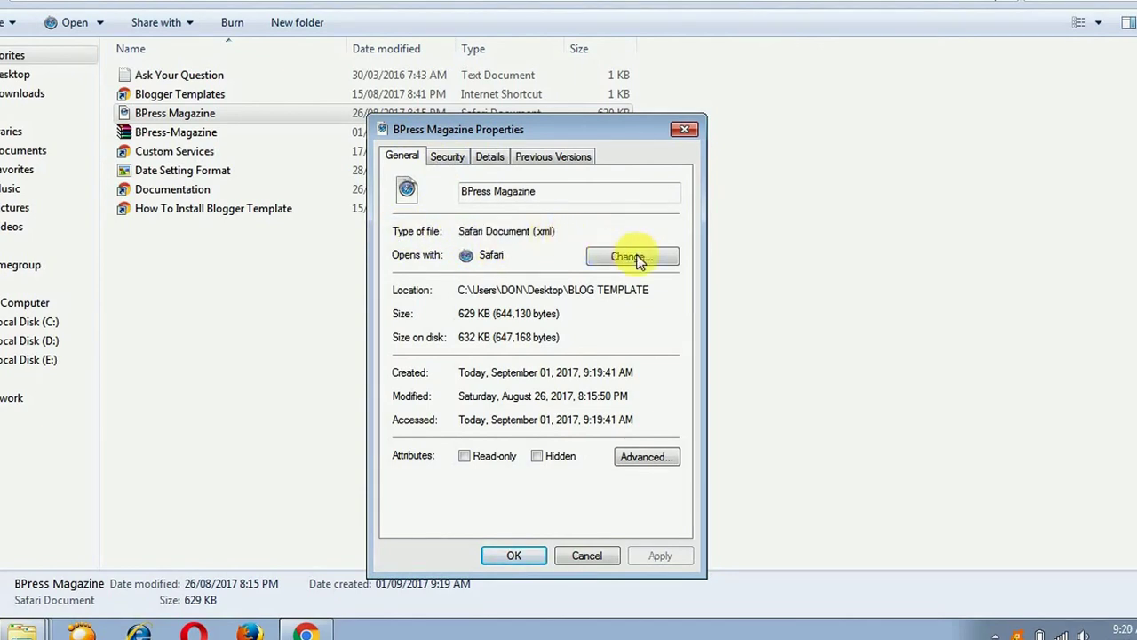
click(686, 133)
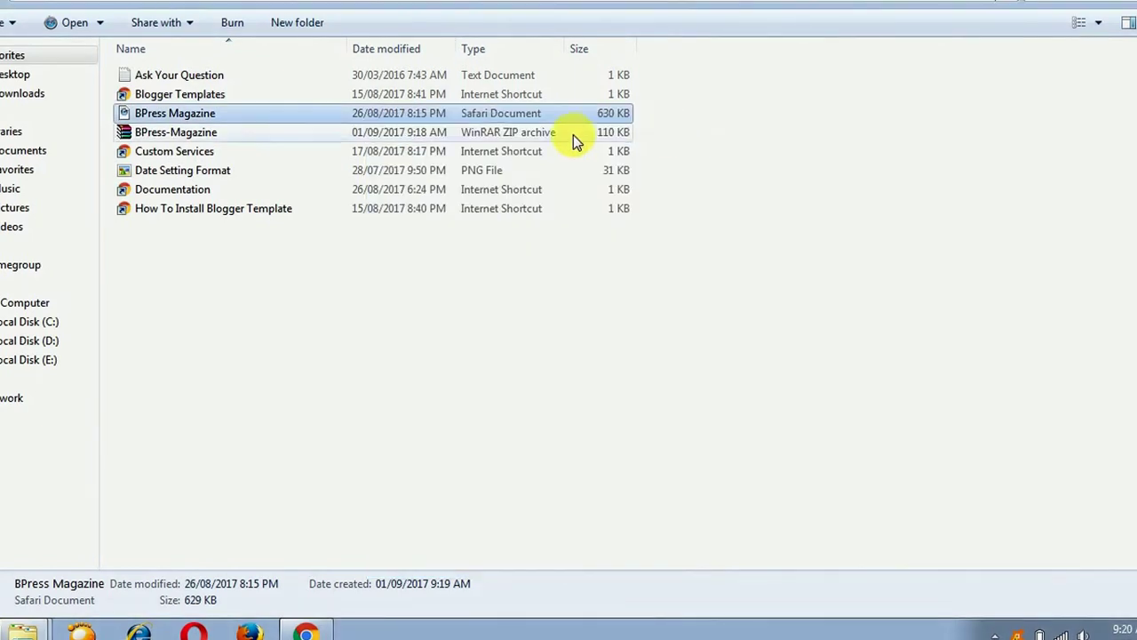
click(194, 114)
click(255, 114)
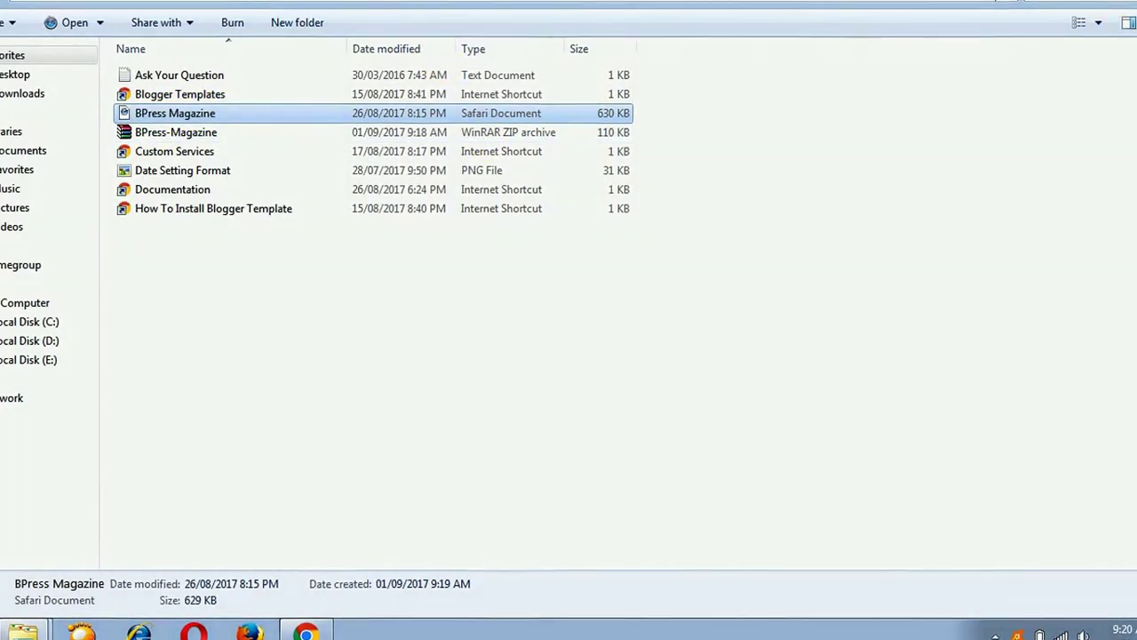
- Switch to Google Chrome and open Blogger in a new tab
key(super+d)
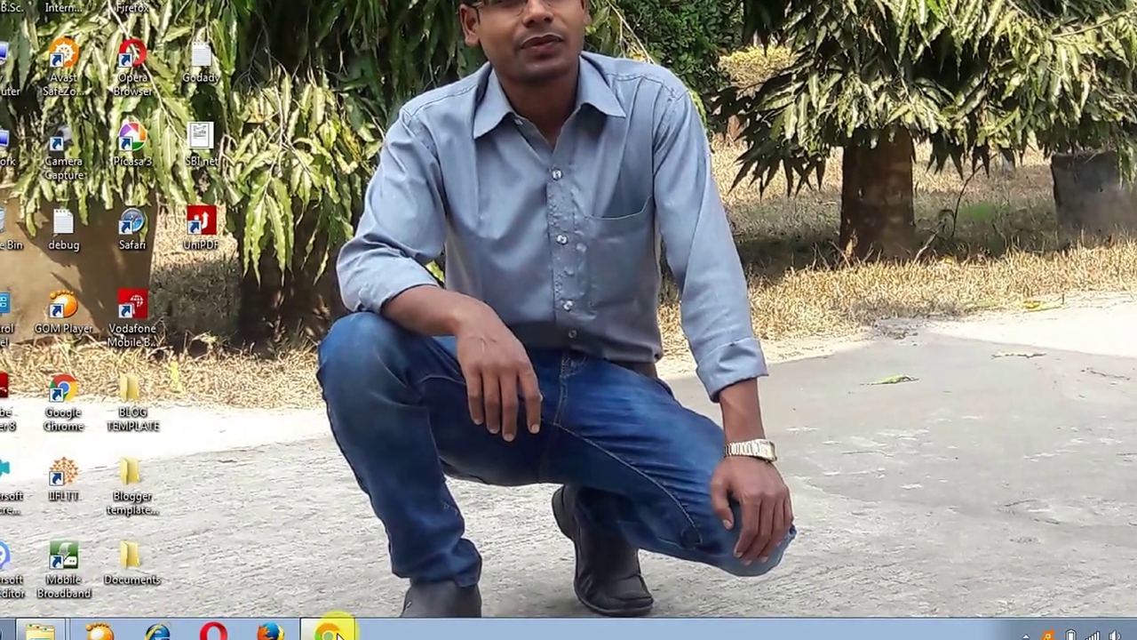
click(313, 631)
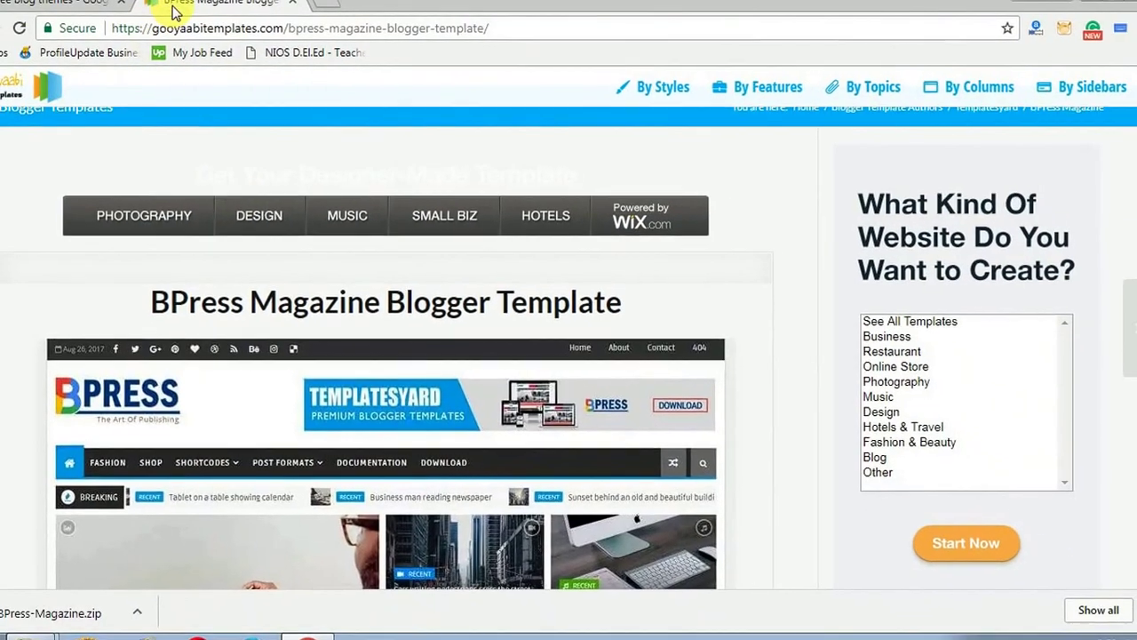
click(327, 4)
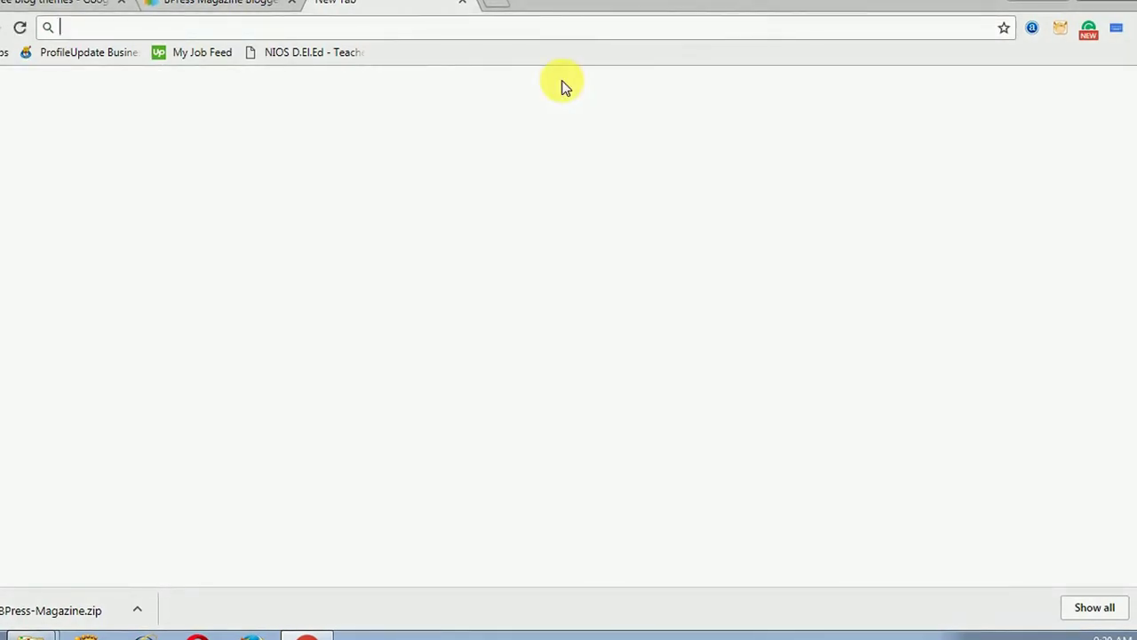
text(b)
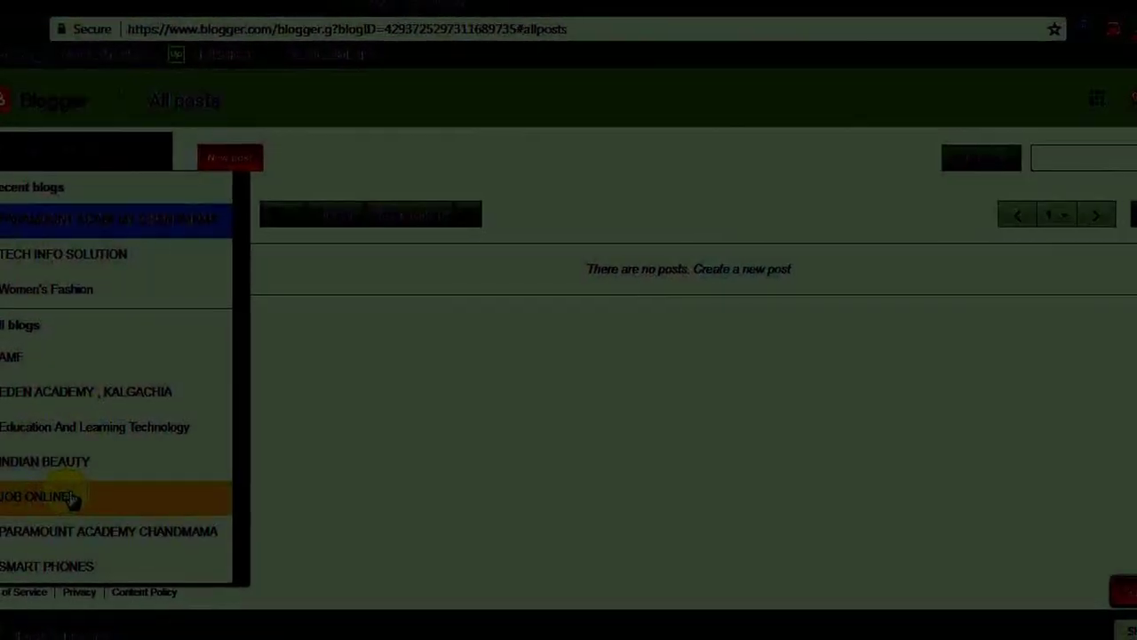
- Select the JOB ONLINE blog in Blogger and view its live site
click(66, 494)
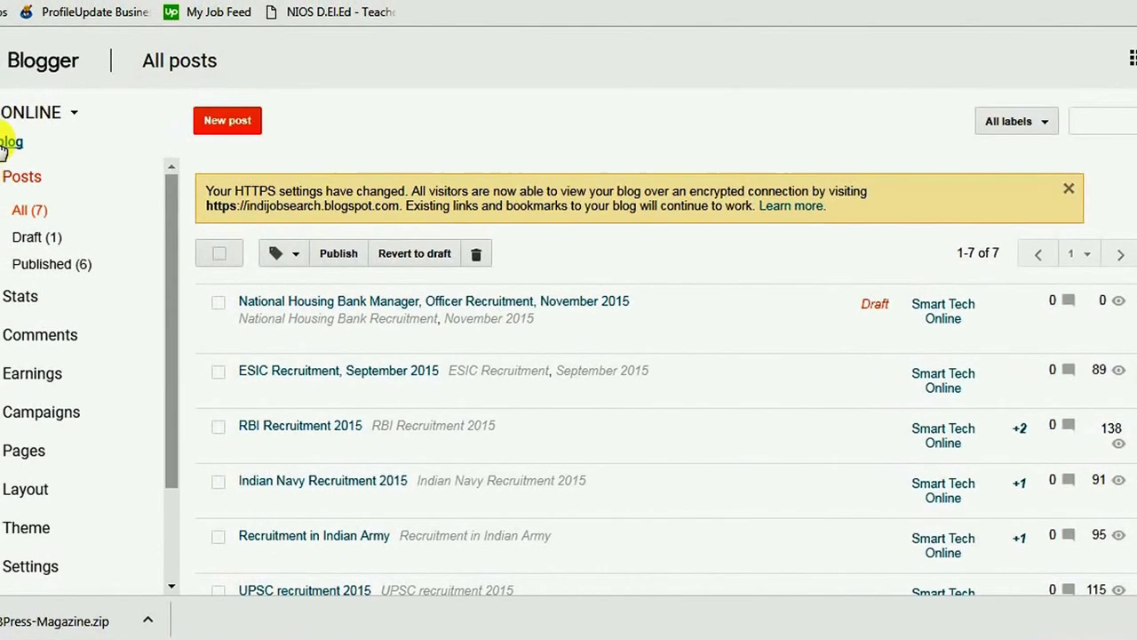
click(22, 144)
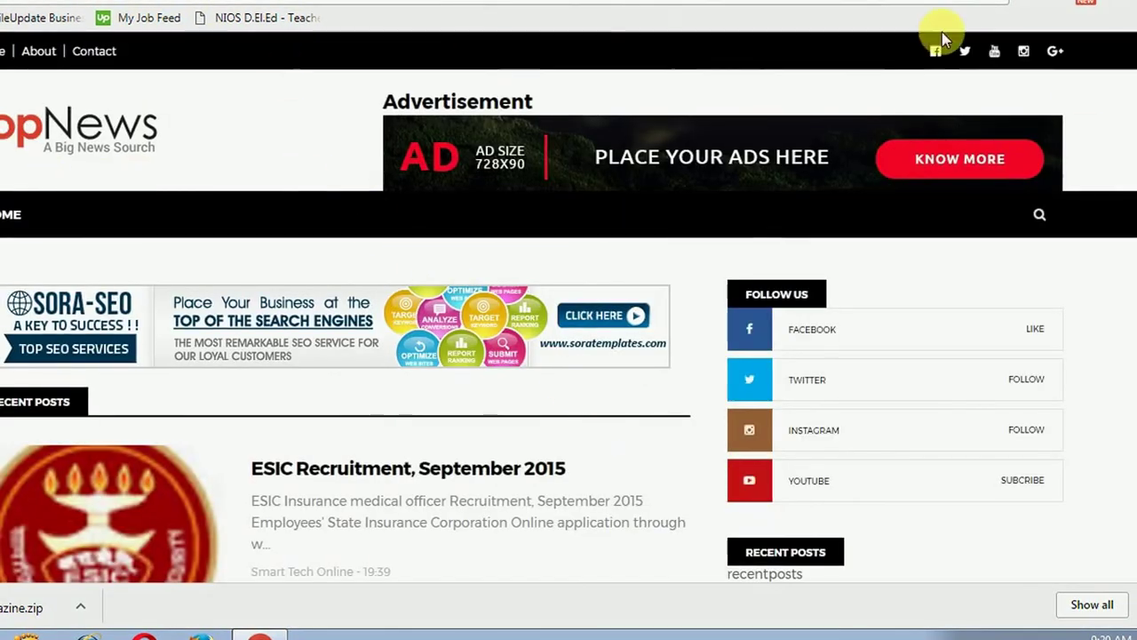
- Examine the current design of the live JOB ONLINE blog, including its header, post list and sidebar
scroll(568, 355, down, 5)
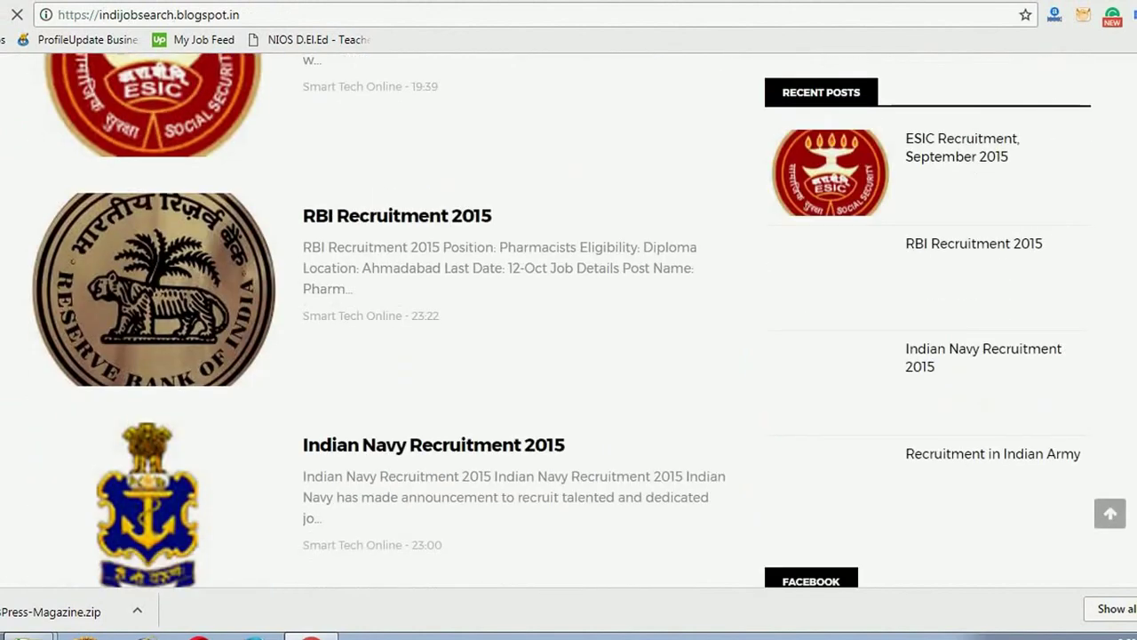
scroll(569, 356, down, 5)
scroll(569, 355, up, 15)
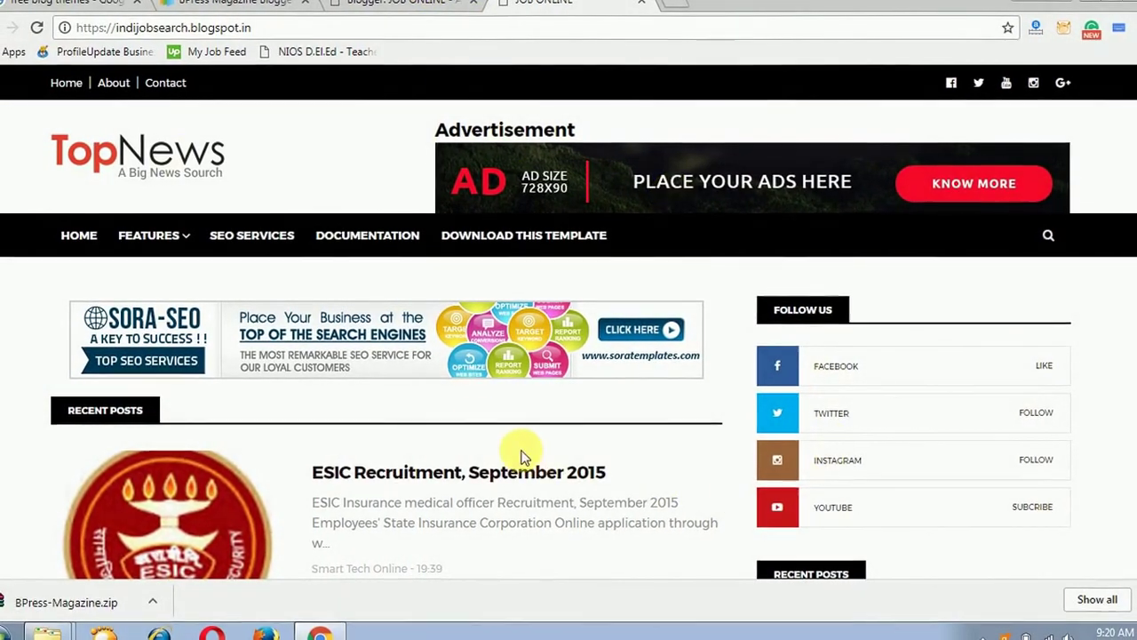
key(F5)
click(321, 633)
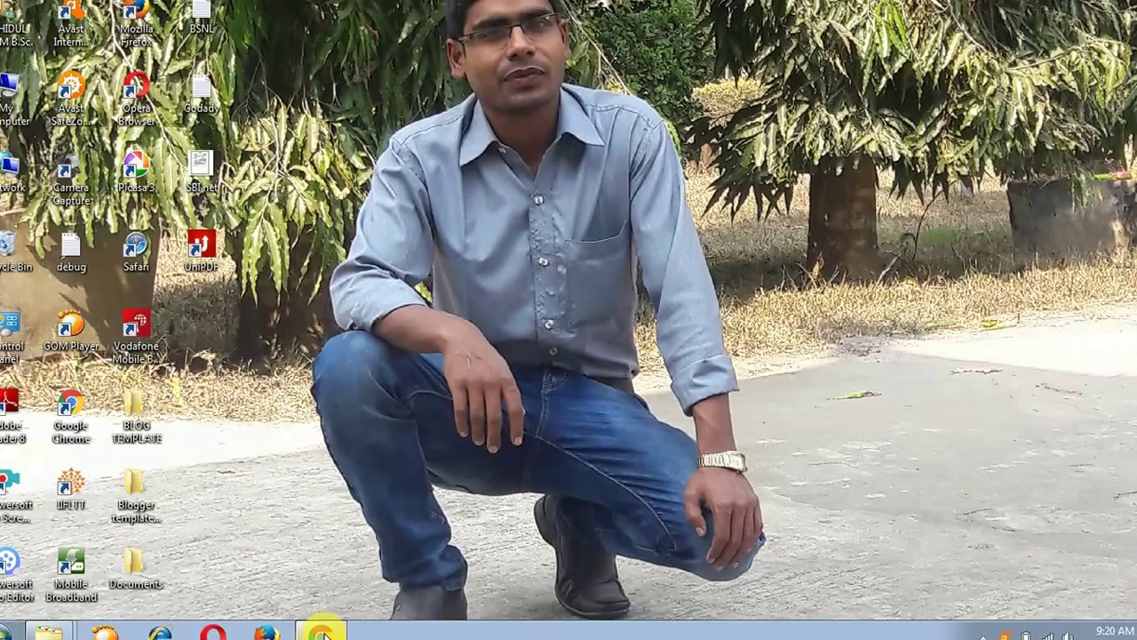
click(321, 633)
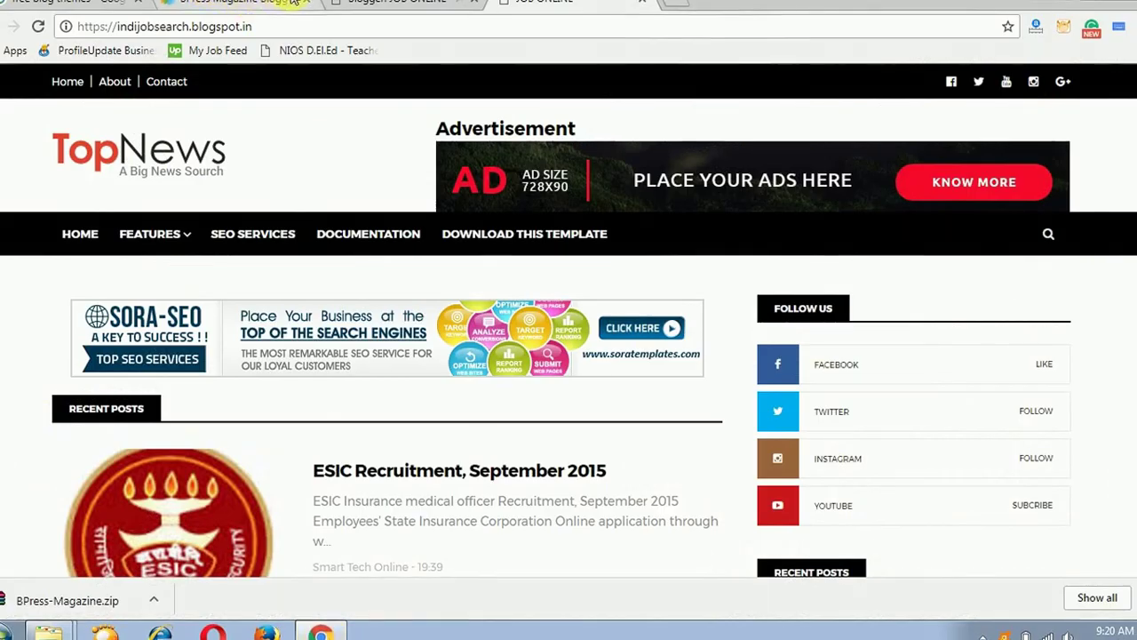
- Compare the BPress Magazine template preview on Gooyaabi Templates with the live blog, and return to the blog's post list in Blogger
click(233, 6)
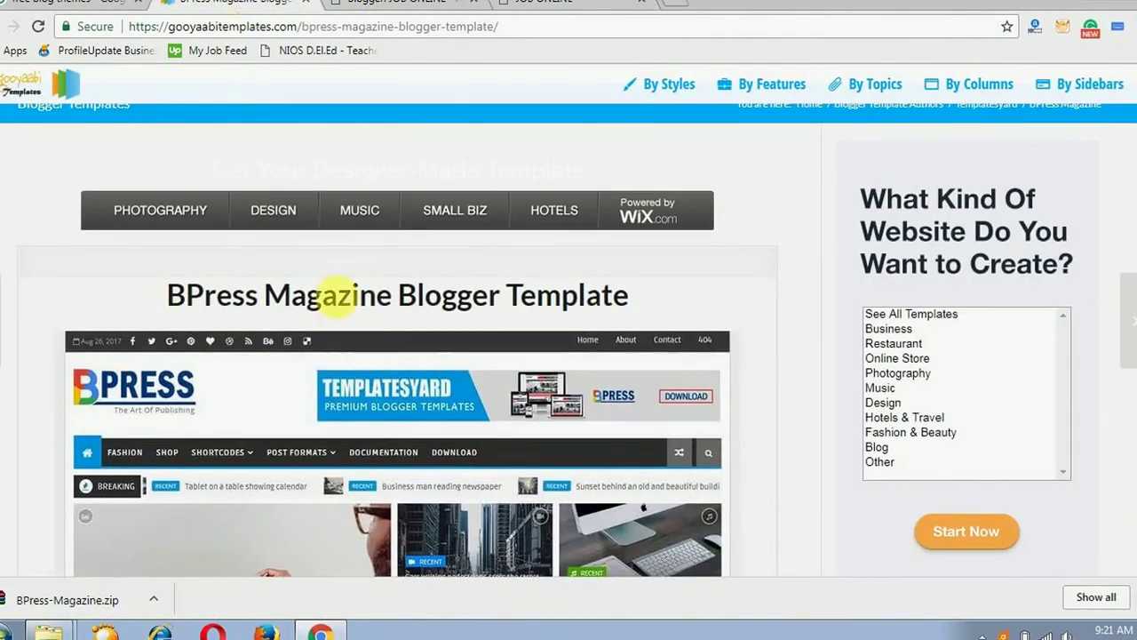
scroll(1133, 218, down, 2)
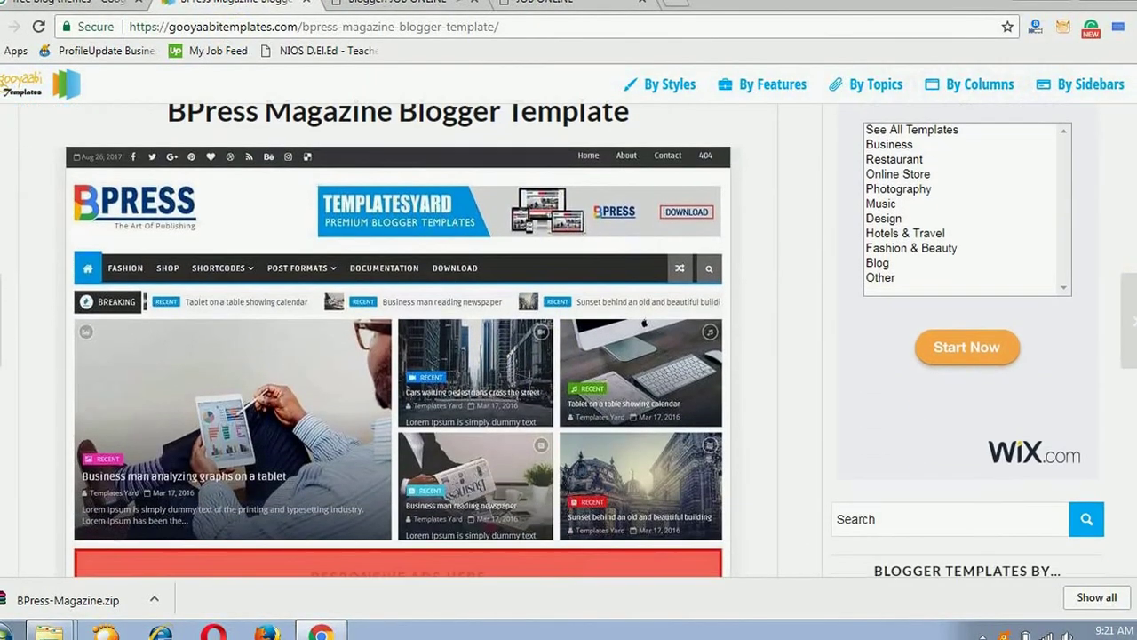
click(573, 5)
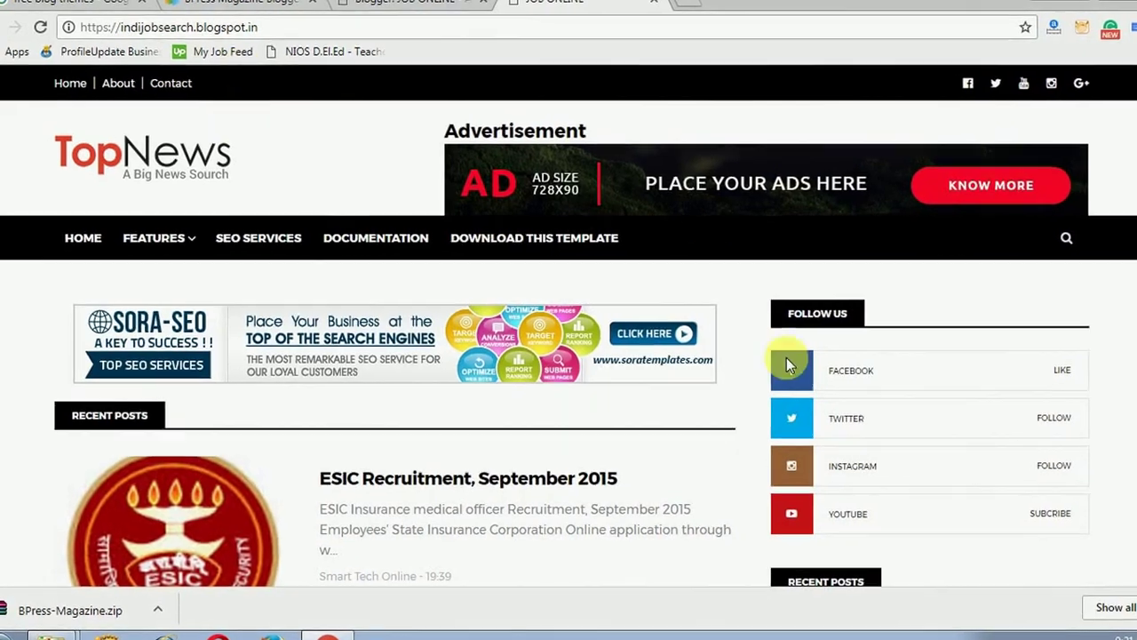
click(409, 1)
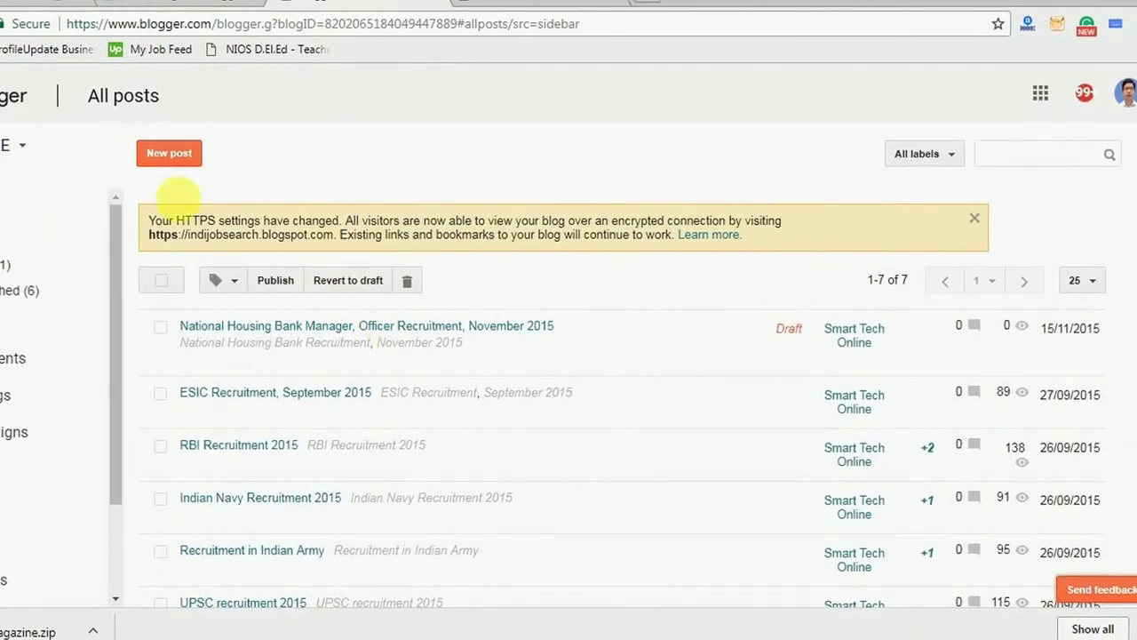
click(169, 1)
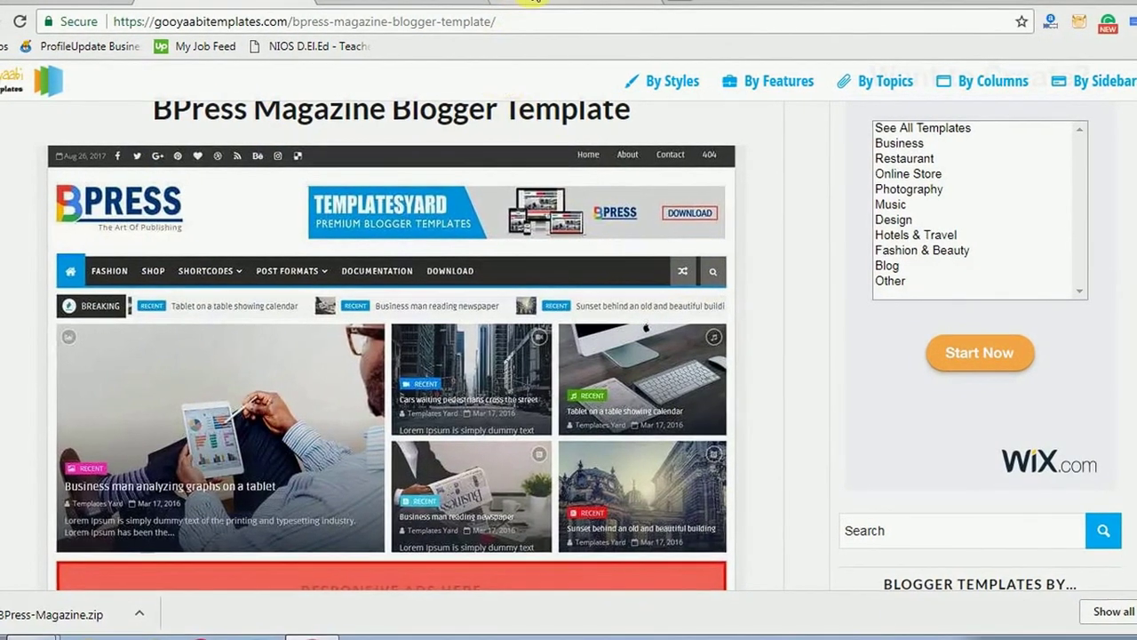
click(289, 2)
click(408, 2)
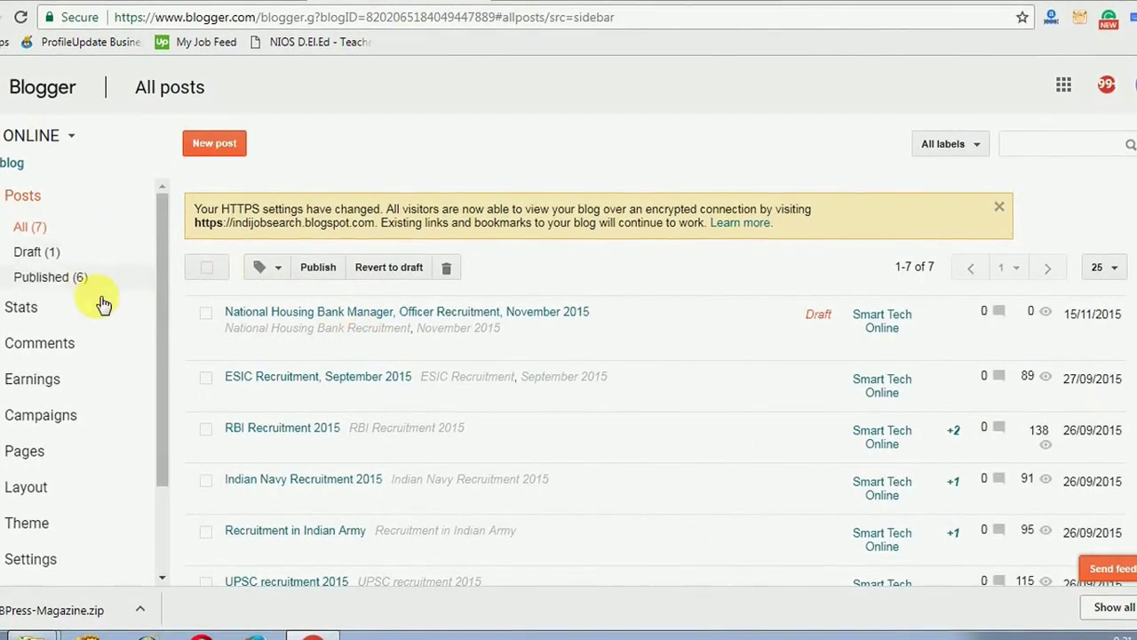
- Open the Backup / Restore options in the JOB ONLINE blog's theme settings
scroll(657, 382, down, 1)
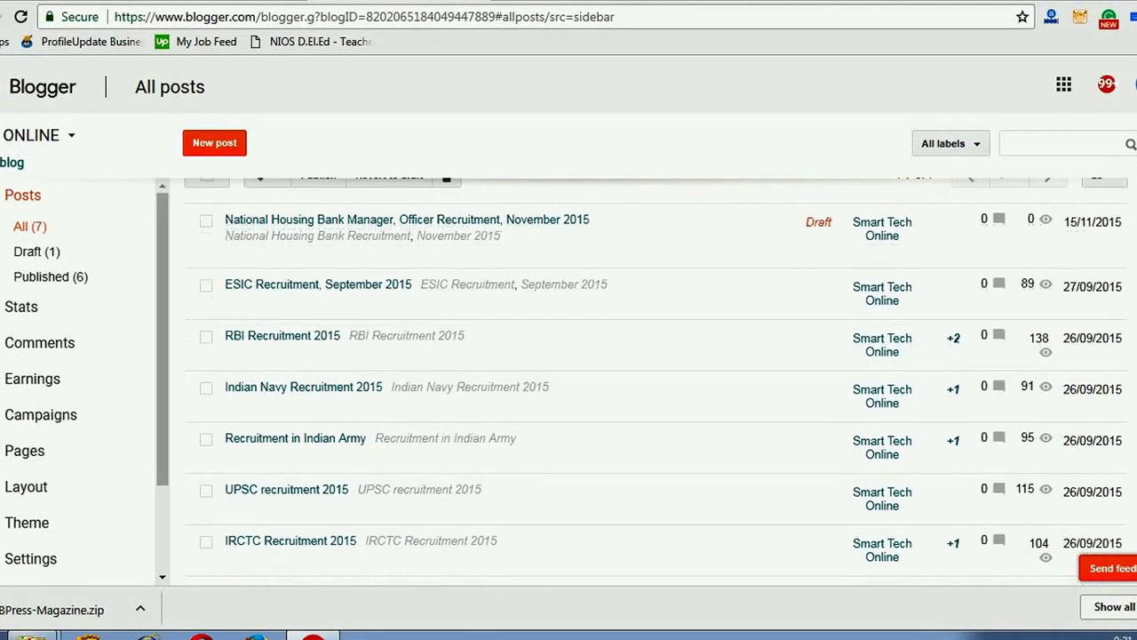
click(53, 524)
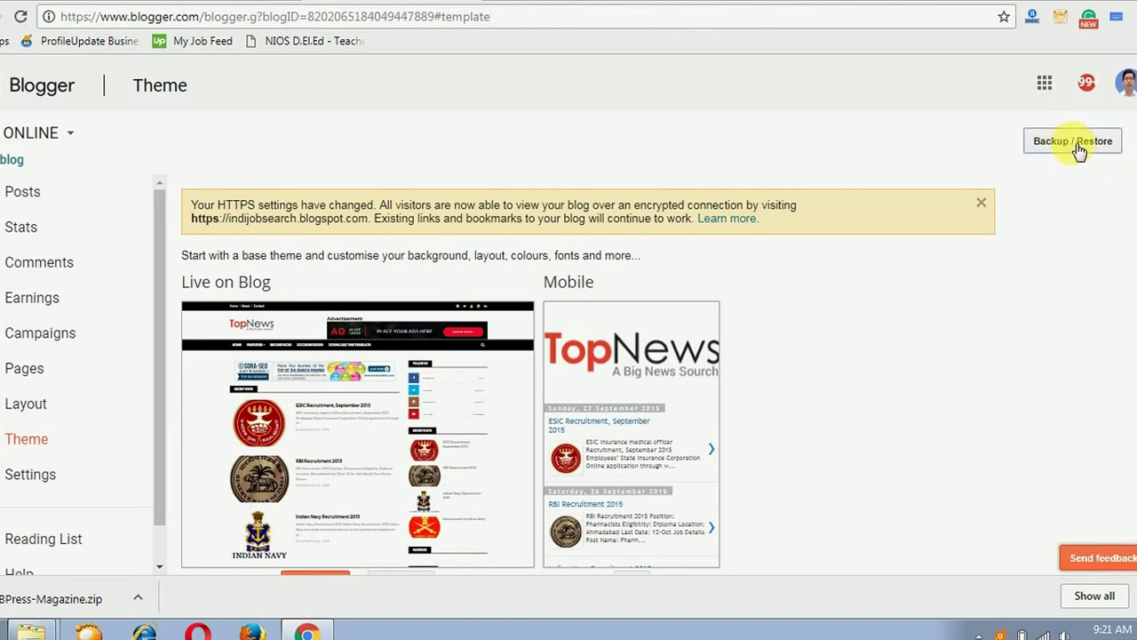
click(1021, 147)
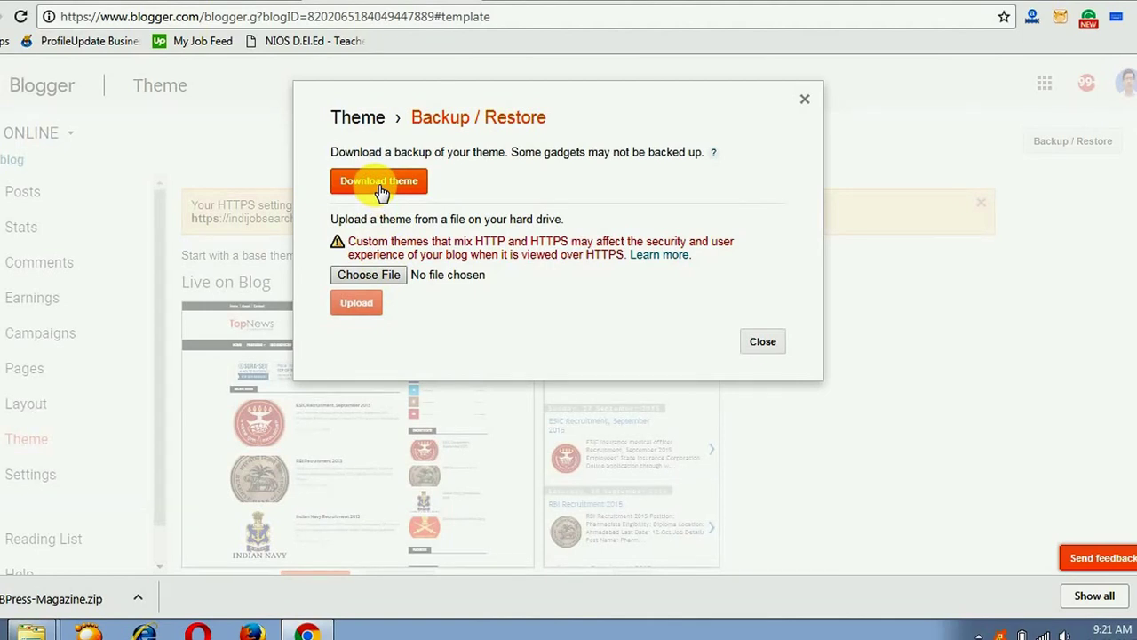
- Choose the BPress Magazine XML file from the BLOG TEMPLATE folder on the desktop as the theme to upload
click(389, 278)
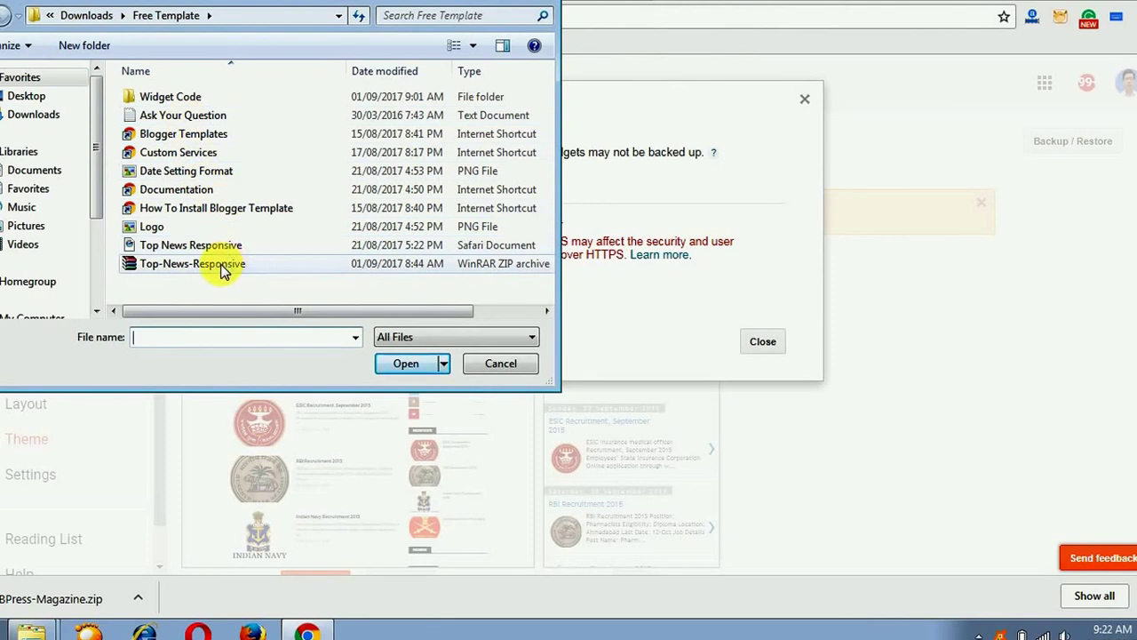
click(44, 95)
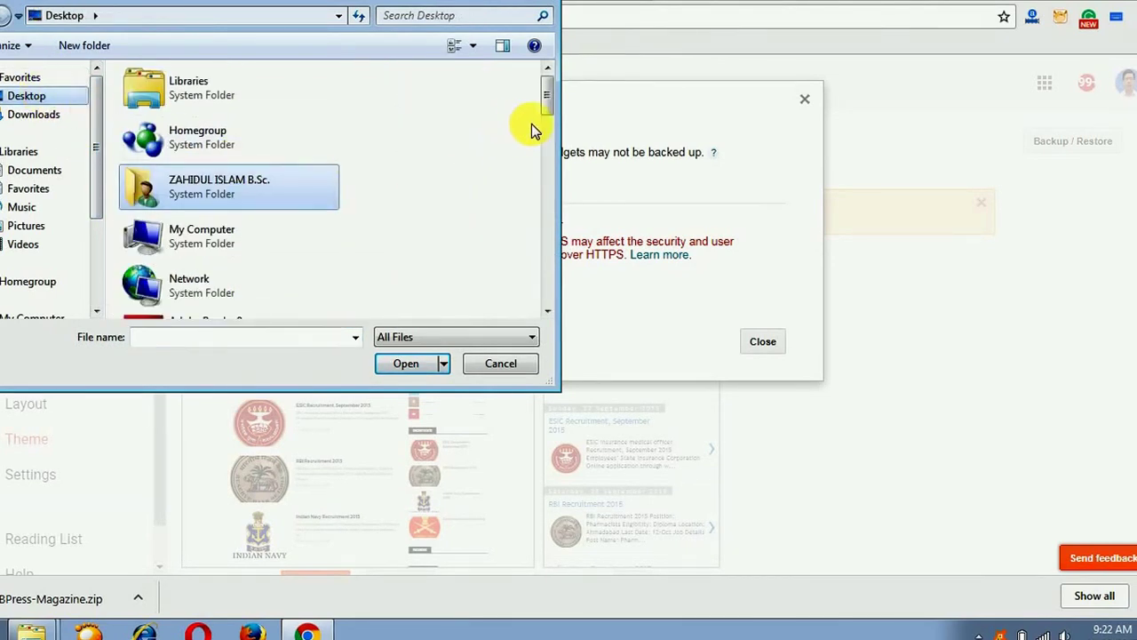
drag(546, 98, 543, 246)
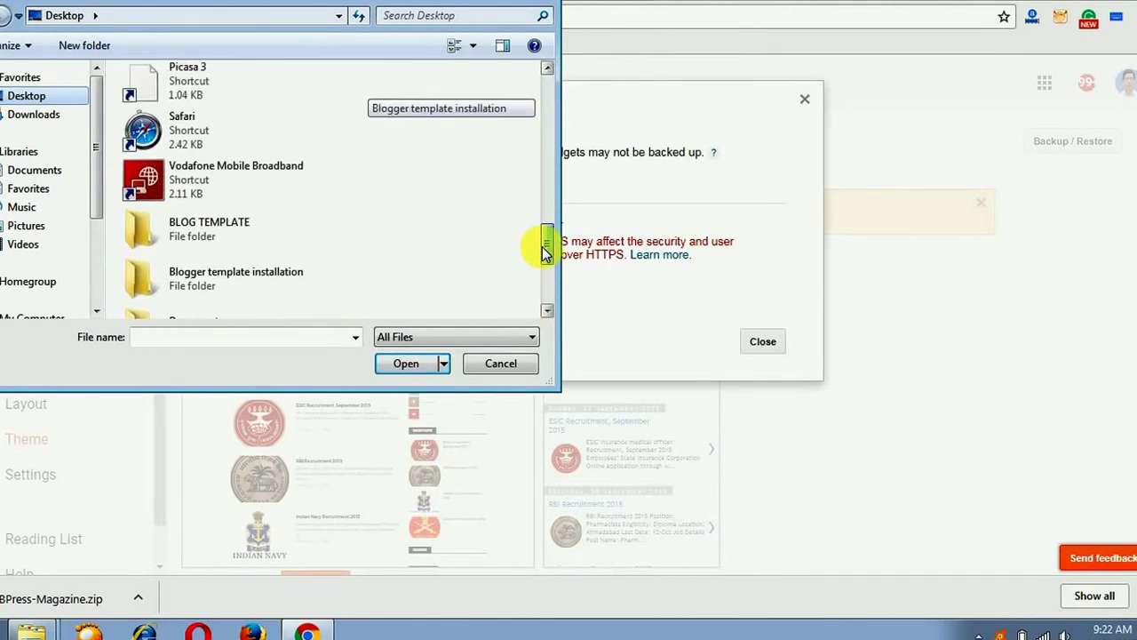
double_click(246, 248)
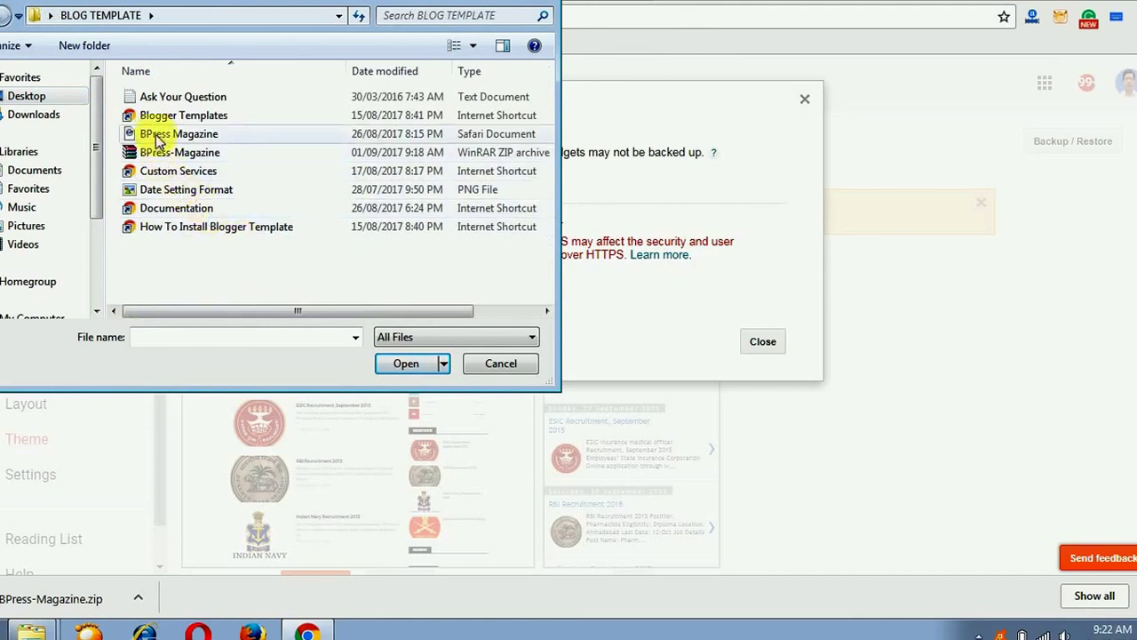
click(213, 134)
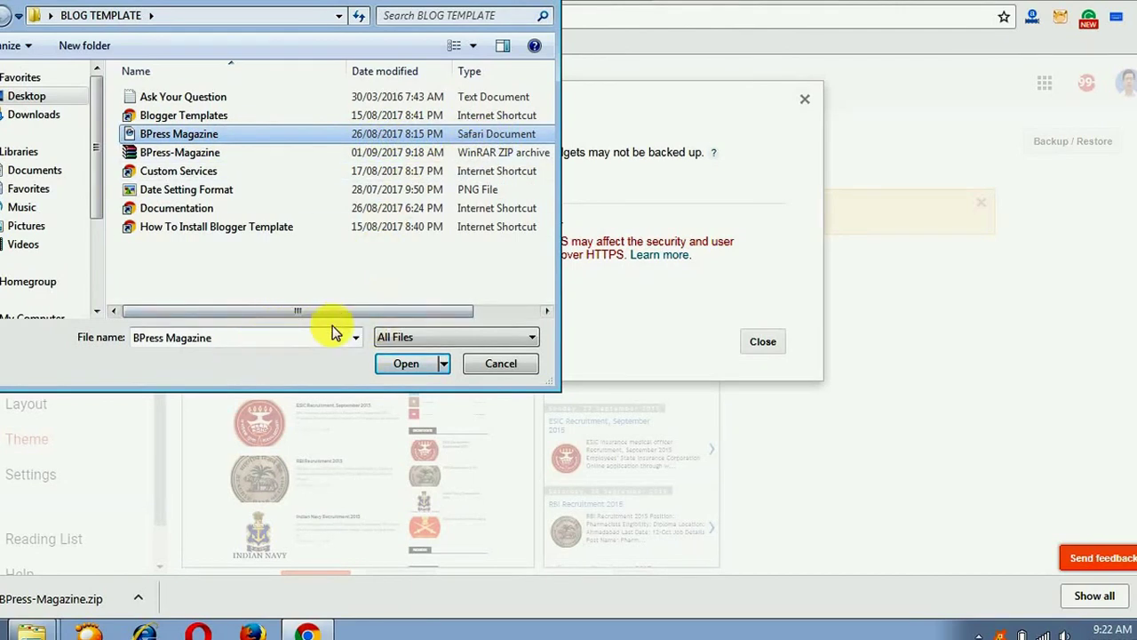
click(411, 363)
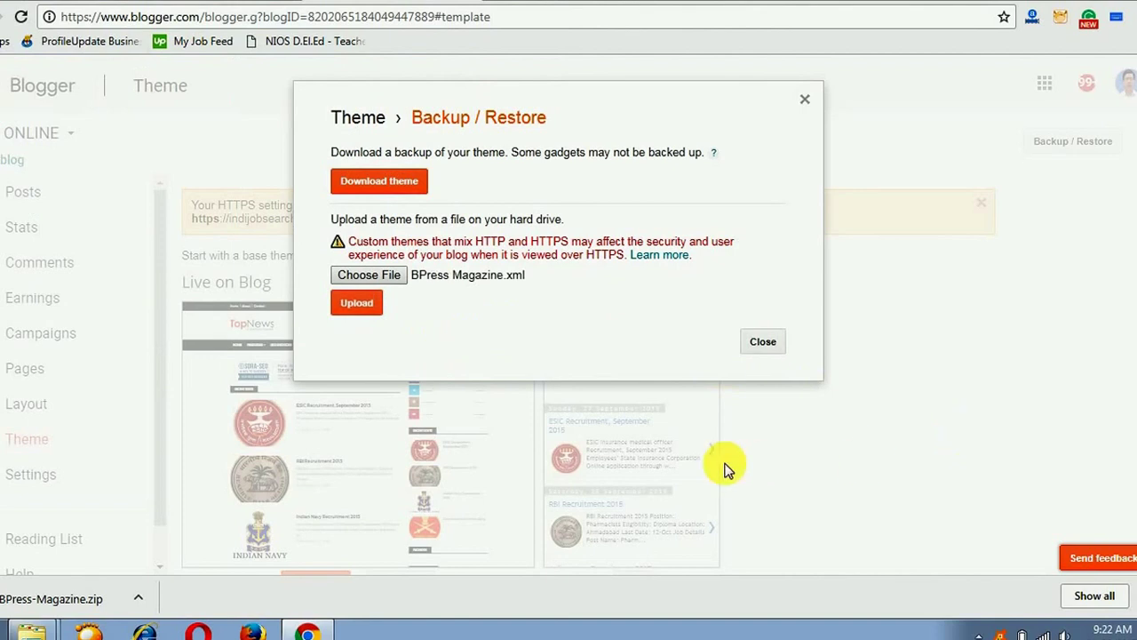
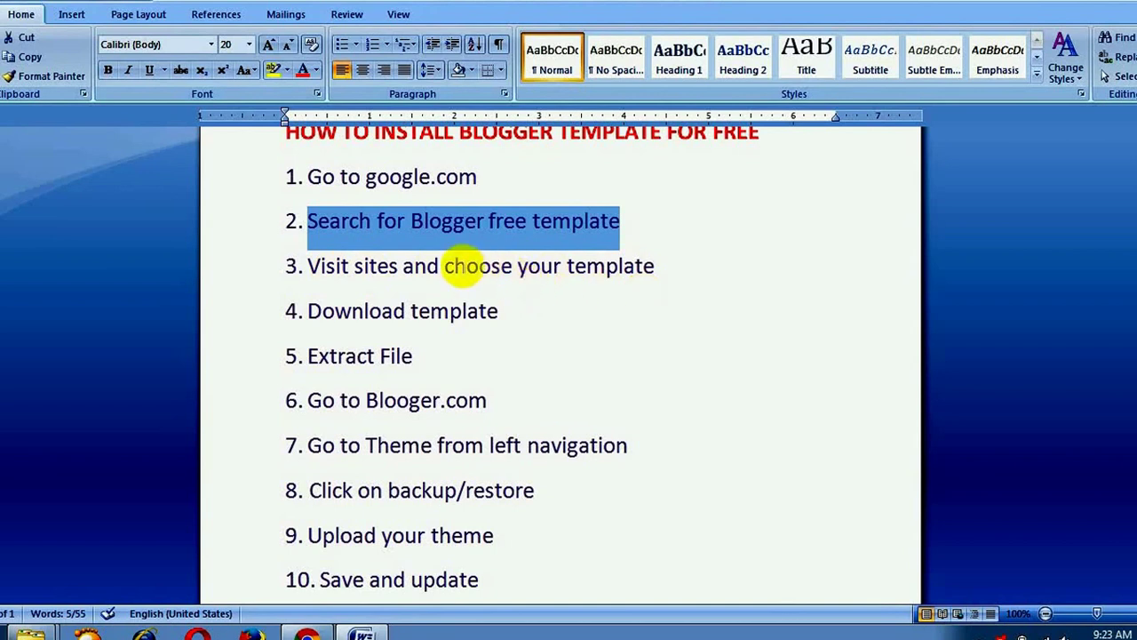
- Review steps 4 to 6 of the template installation list in Word, highlighting each line while reading
drag(318, 317, 499, 313)
click(694, 354)
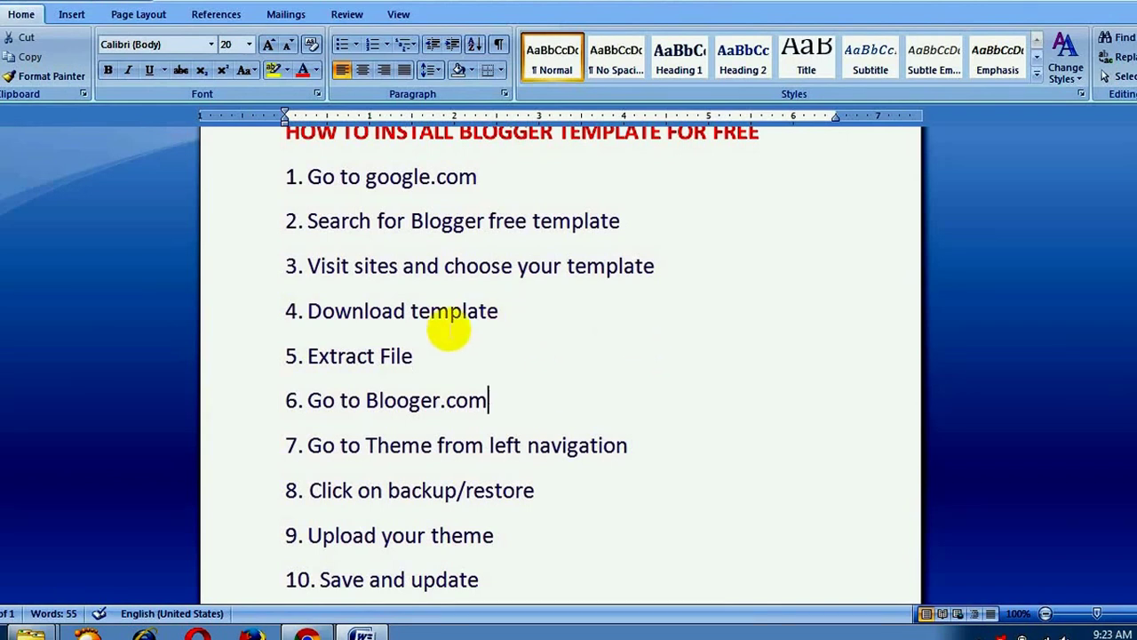
drag(311, 361, 437, 362)
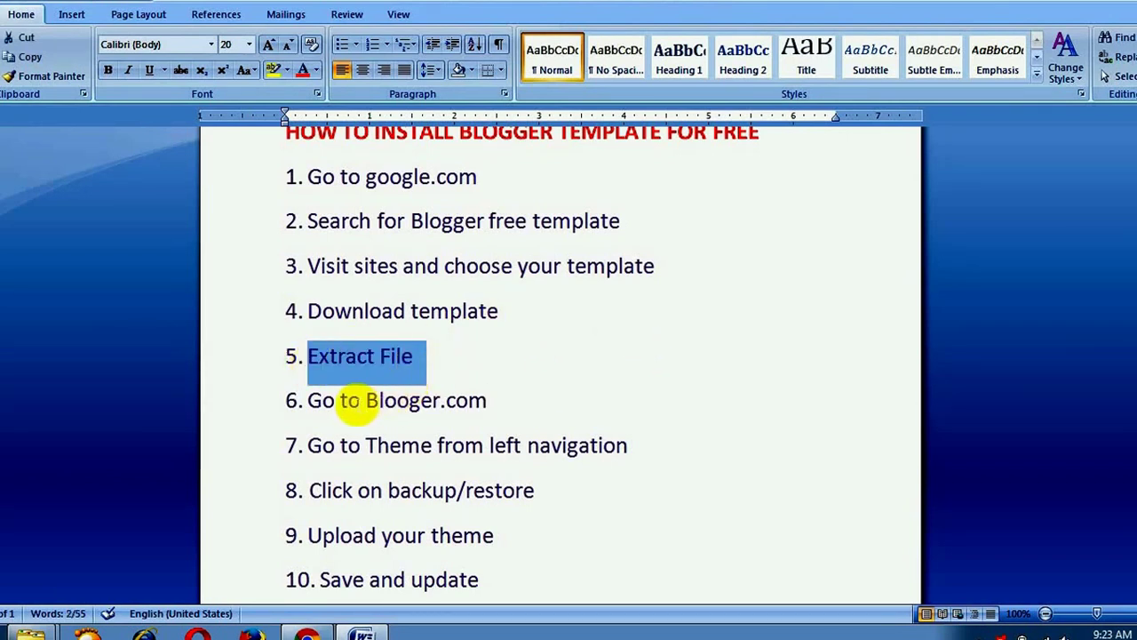
drag(309, 404, 493, 401)
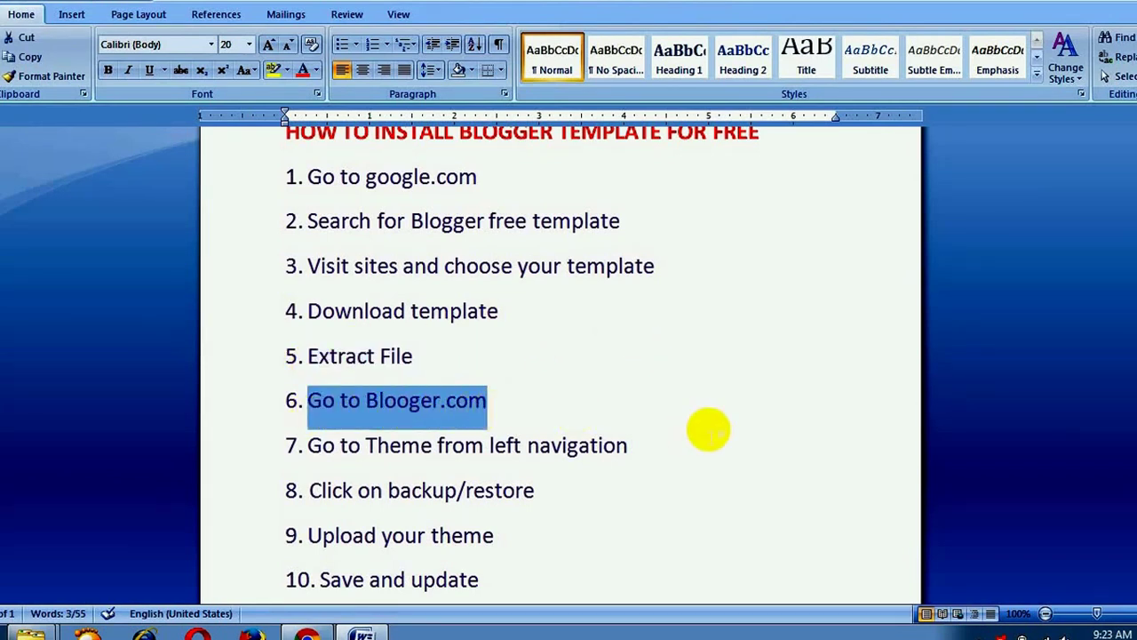
key(Down)
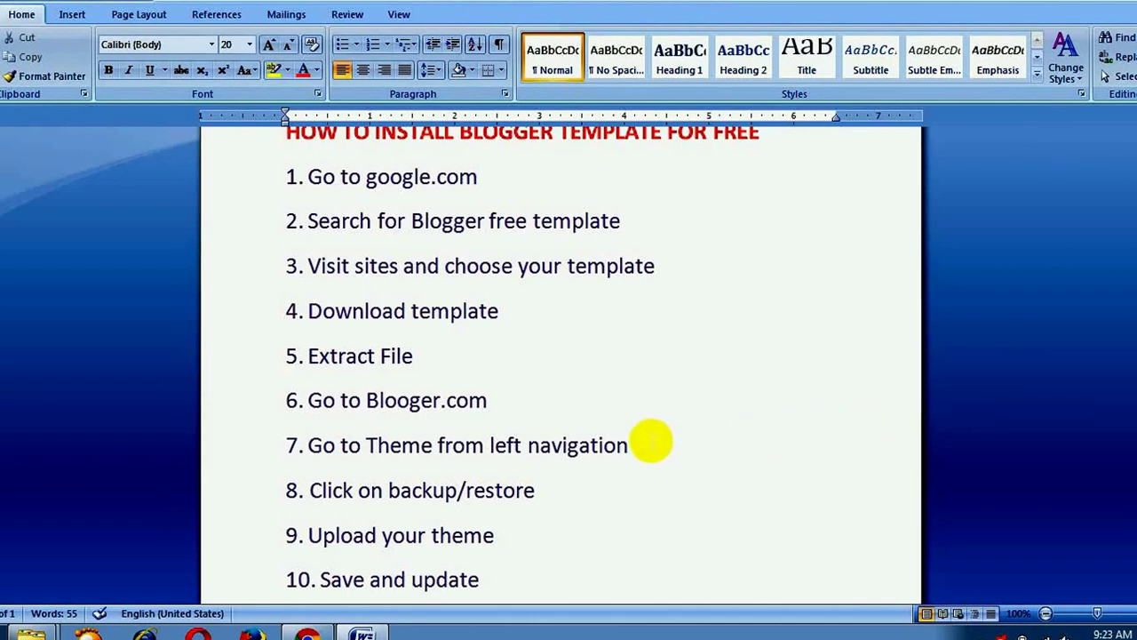
- Review steps 7 to 10 of the installation list, from going to Theme through Save and update, highlighting each line
scroll(560, 355, down, 3)
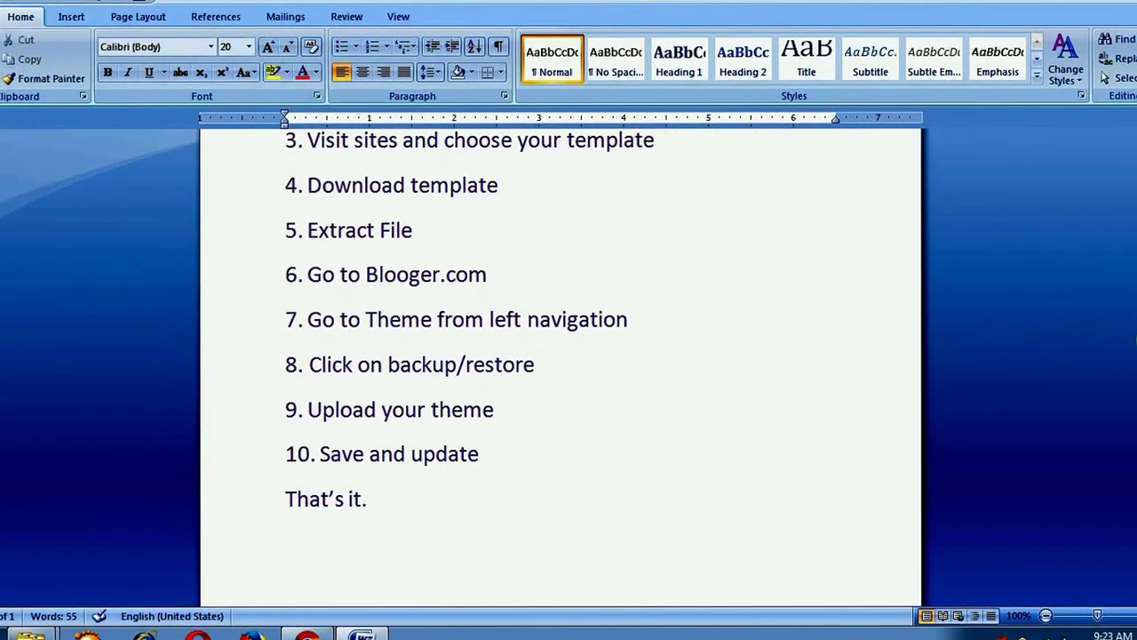
click(313, 319)
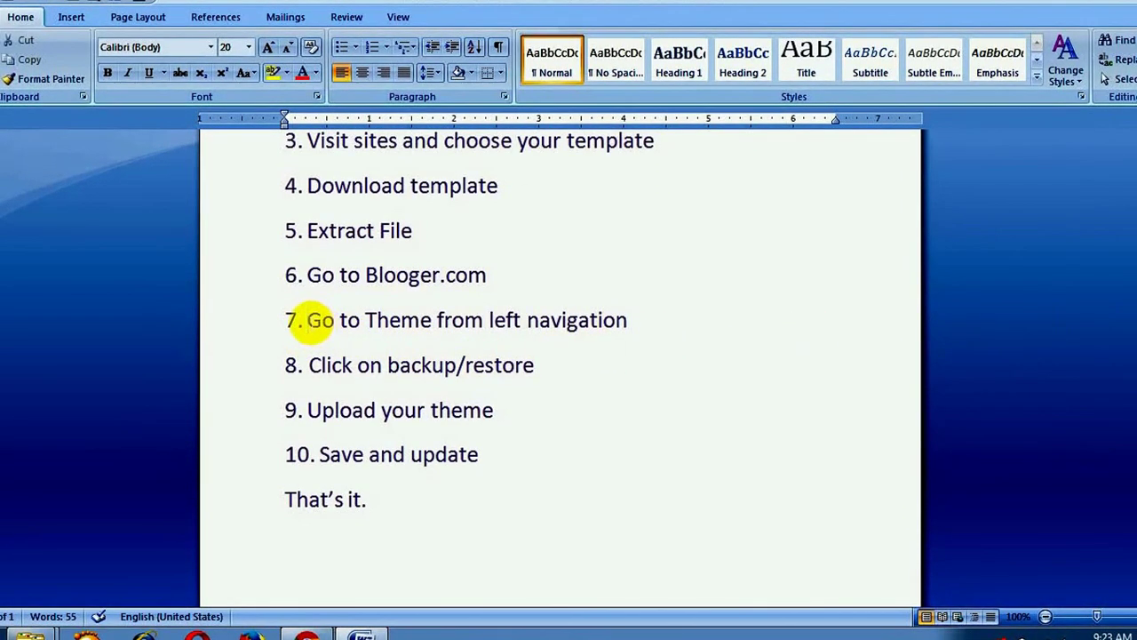
drag(320, 322, 592, 330)
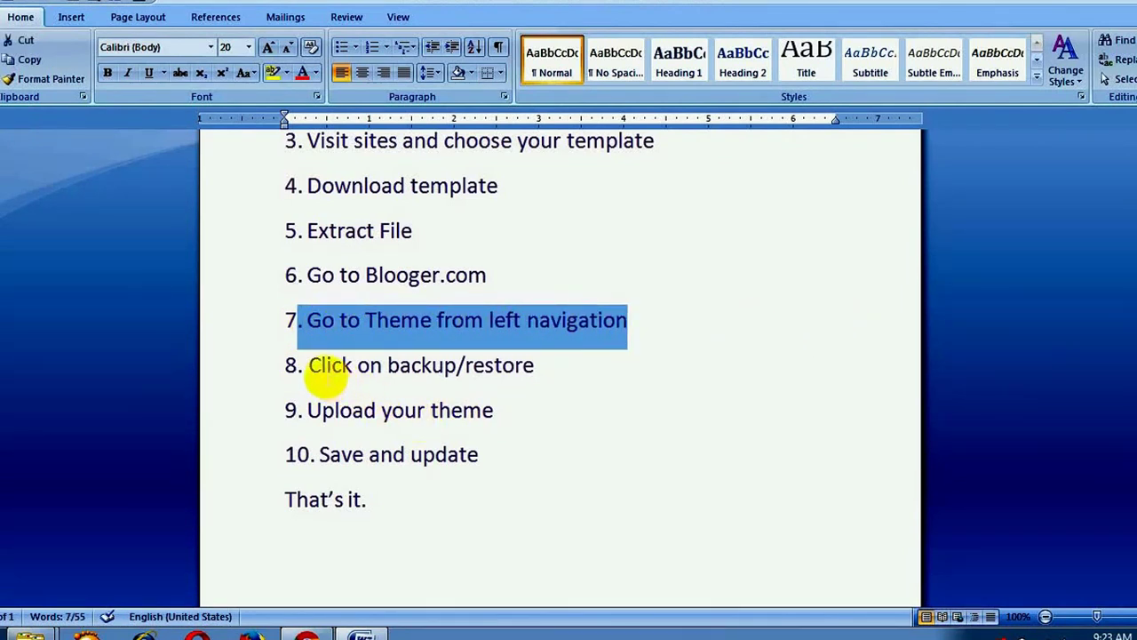
drag(322, 367, 606, 398)
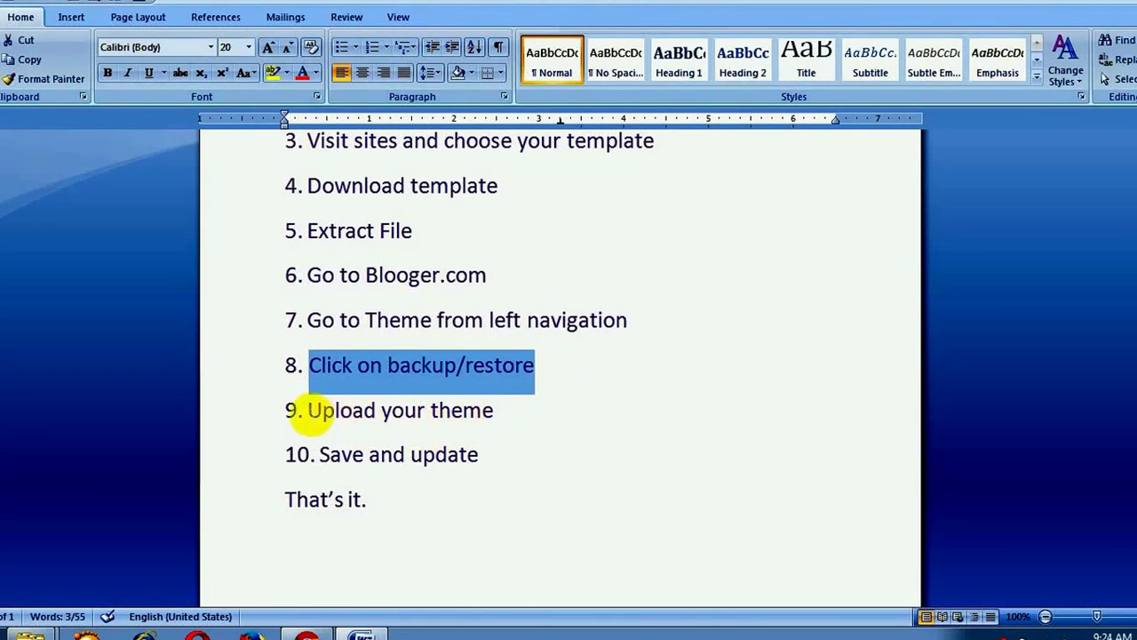
drag(318, 415, 348, 414)
click(526, 416)
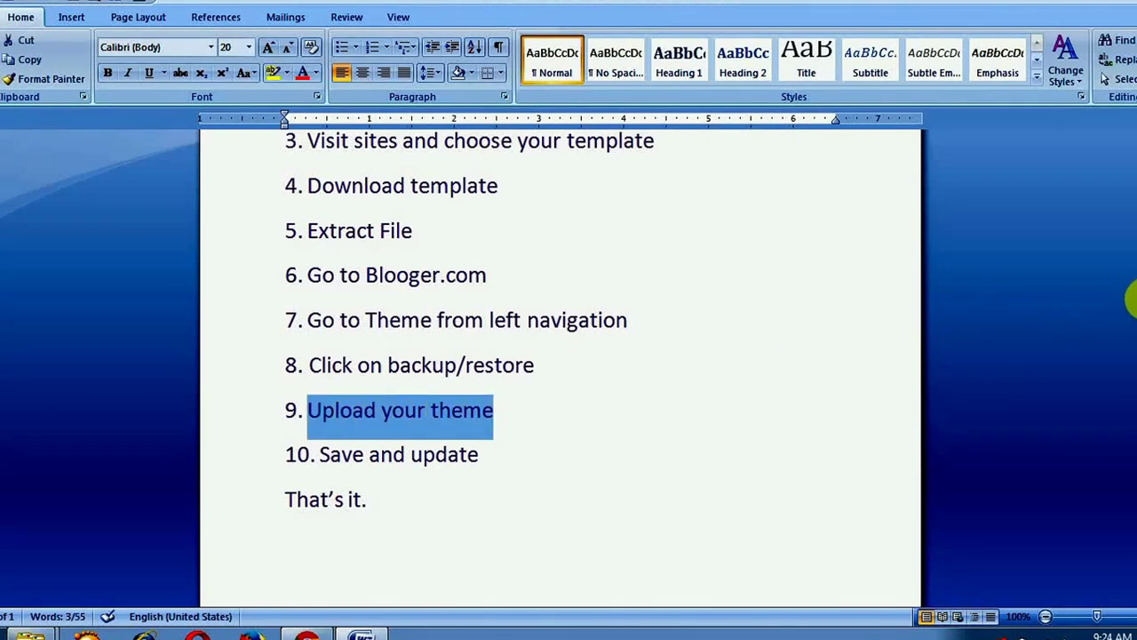
scroll(1129, 298, down, 1)
scroll(619, 350, down, 1)
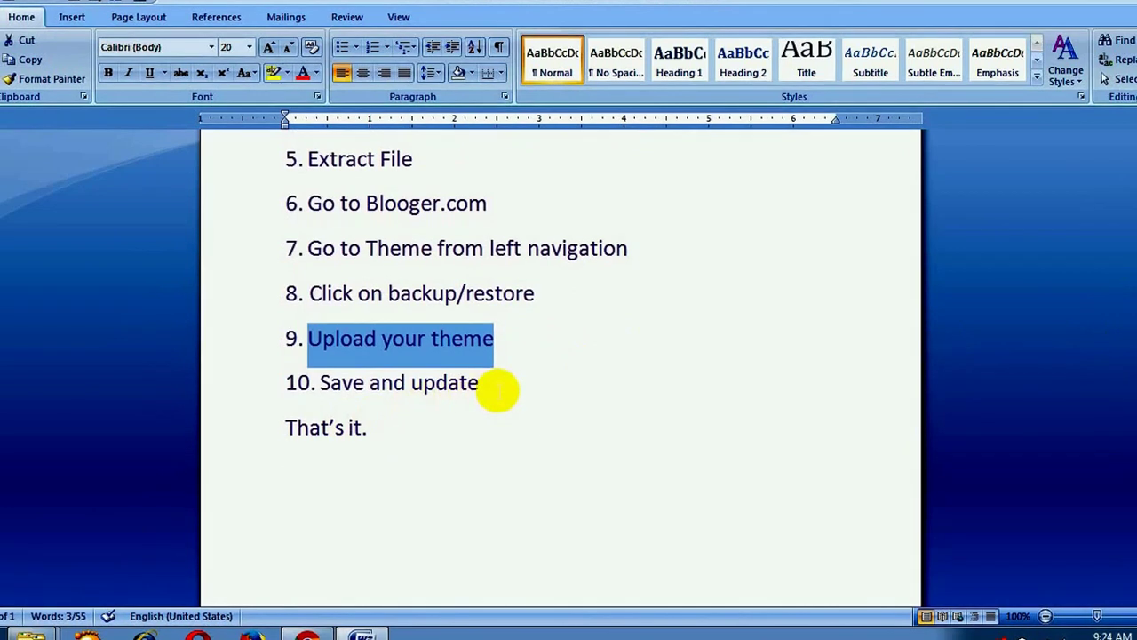
drag(495, 384, 347, 383)
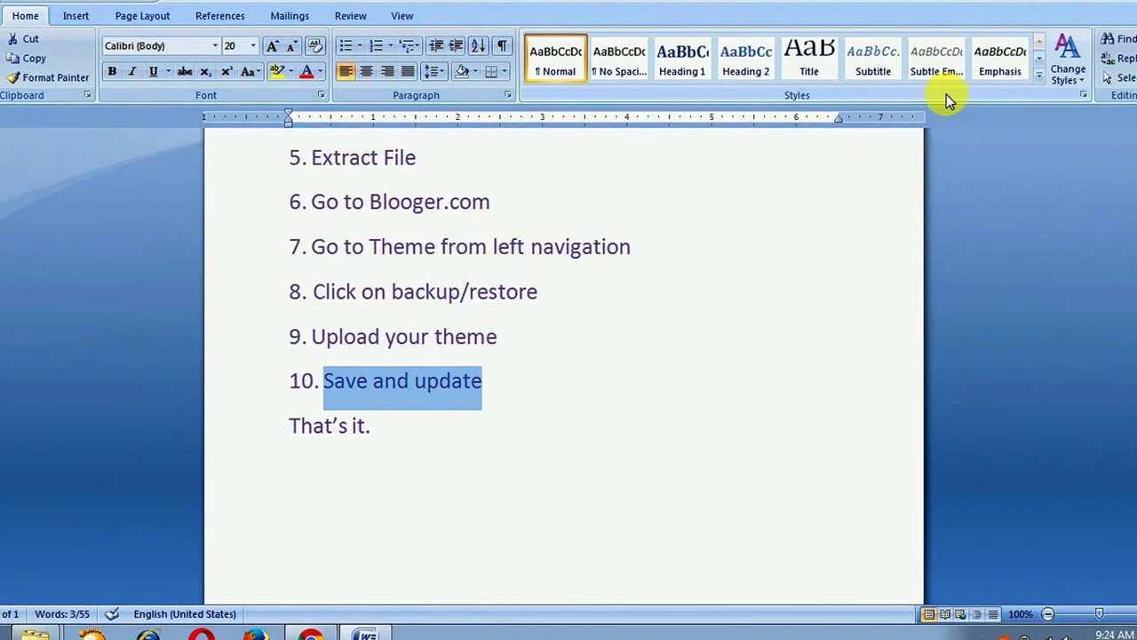
- Switch back to Chrome and inspect the BPress theme in Blogger's theme previews and on the live JOB ONLINE site
key(alt+Tab)
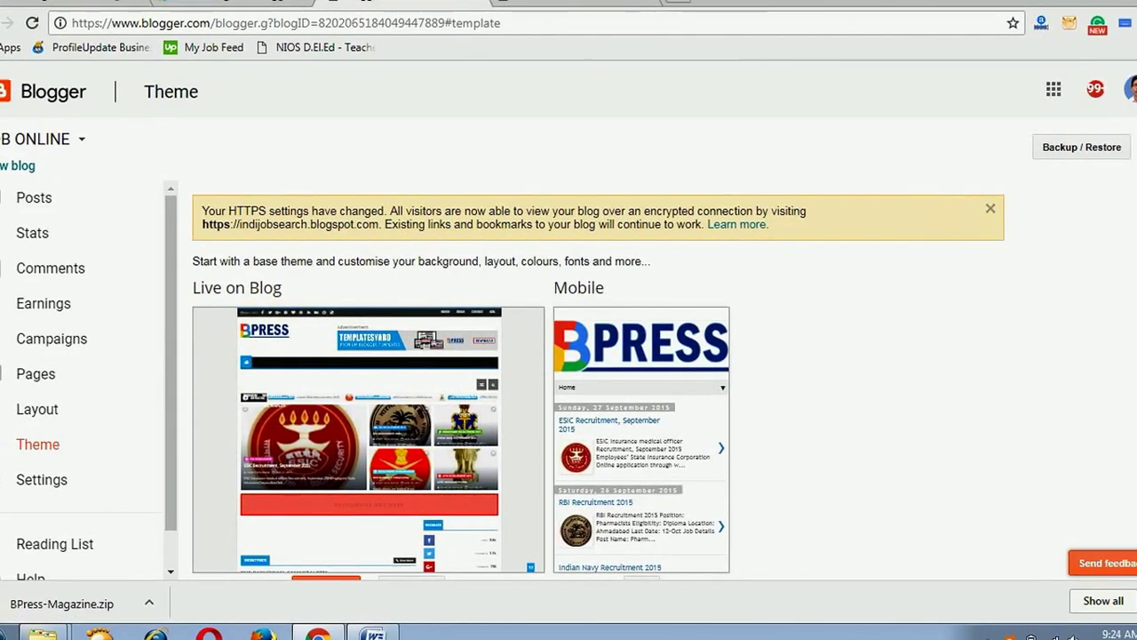
scroll(1130, 199, down, 3)
scroll(1130, 199, up, 3)
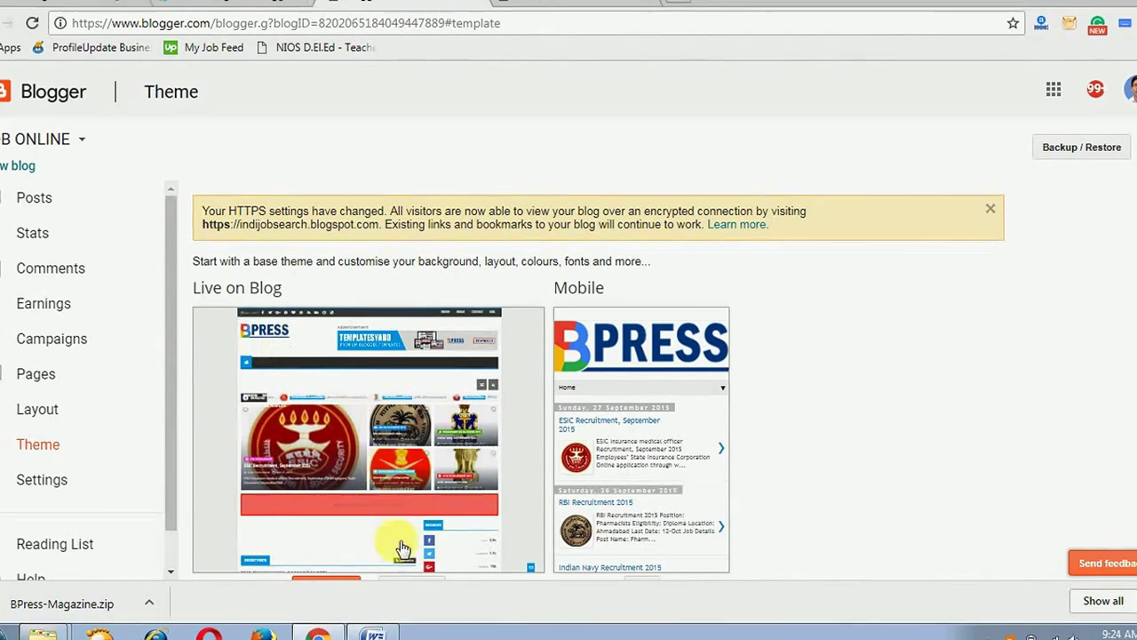
click(540, 2)
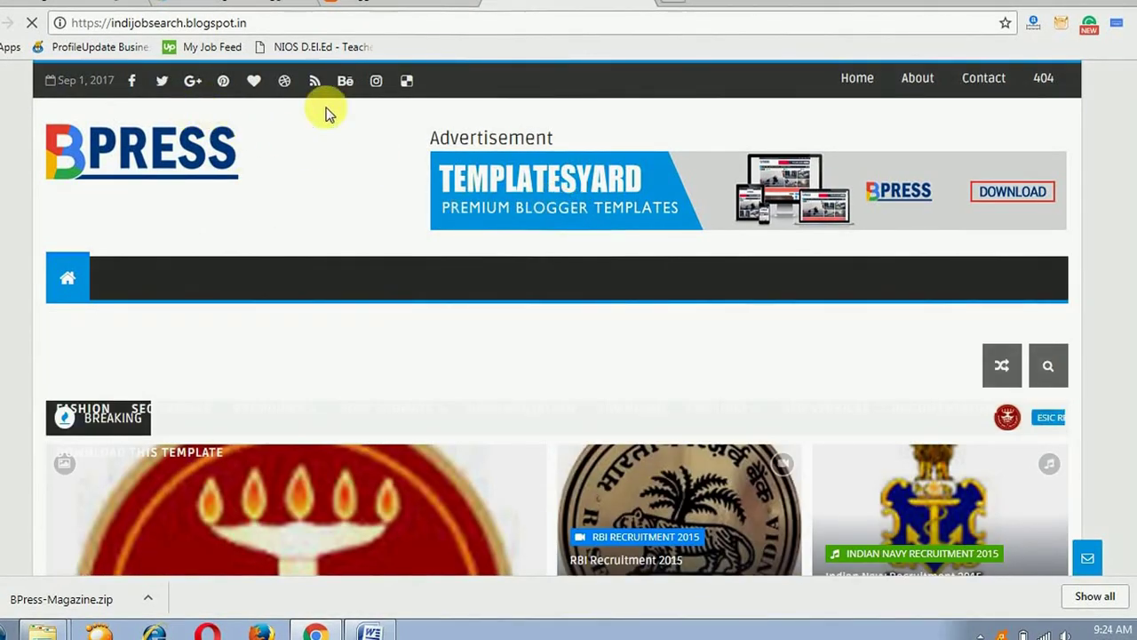
scroll(1128, 124, down, 10)
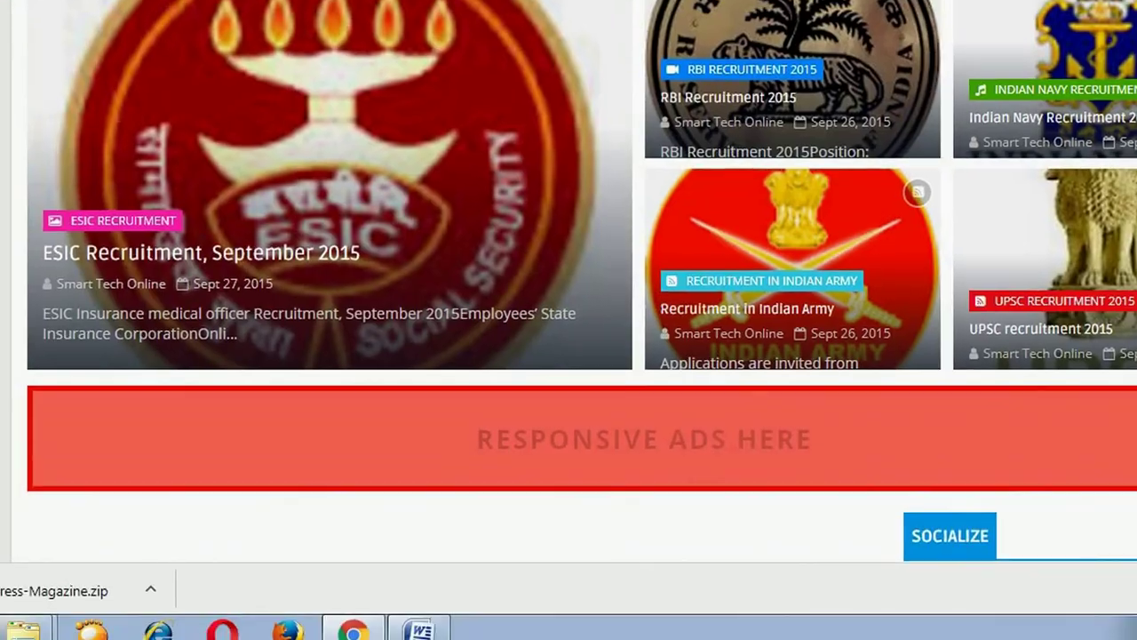
- Look over the live JOB ONLINE blog down to the page number and tags, return to its header, and go back to Blogger's Theme page
scroll(400, 337, down, 10)
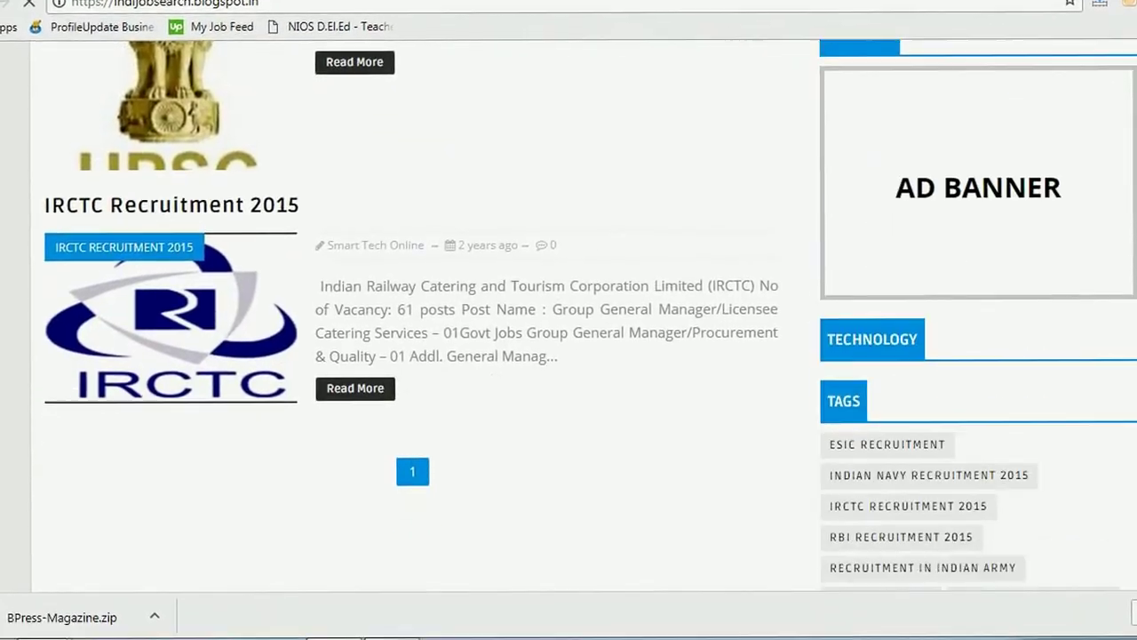
key(Home)
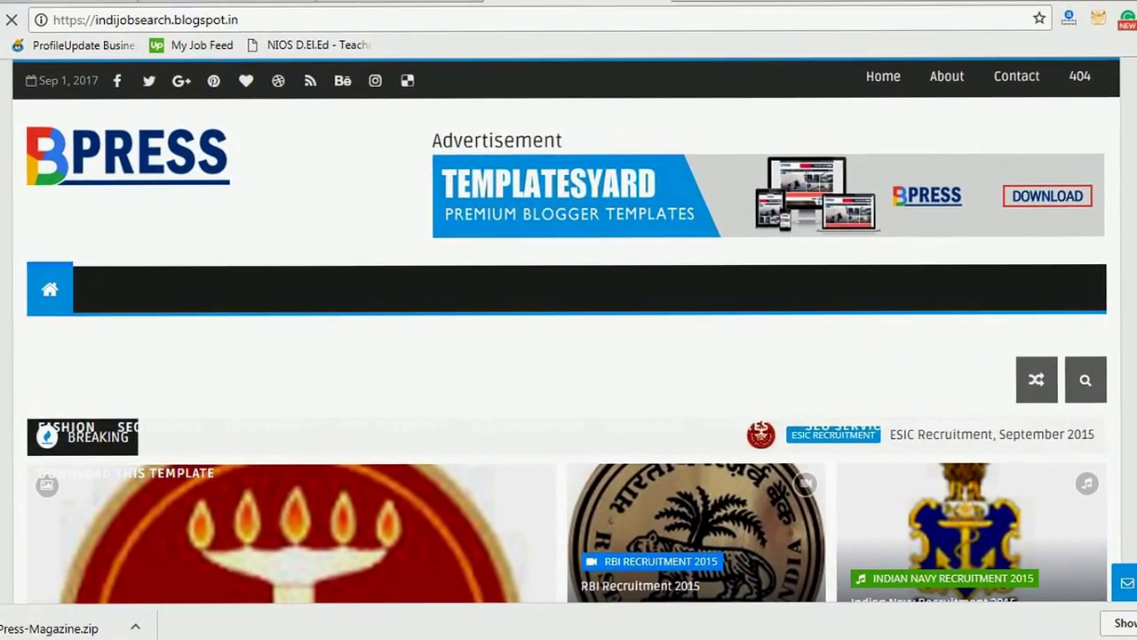
click(407, 2)
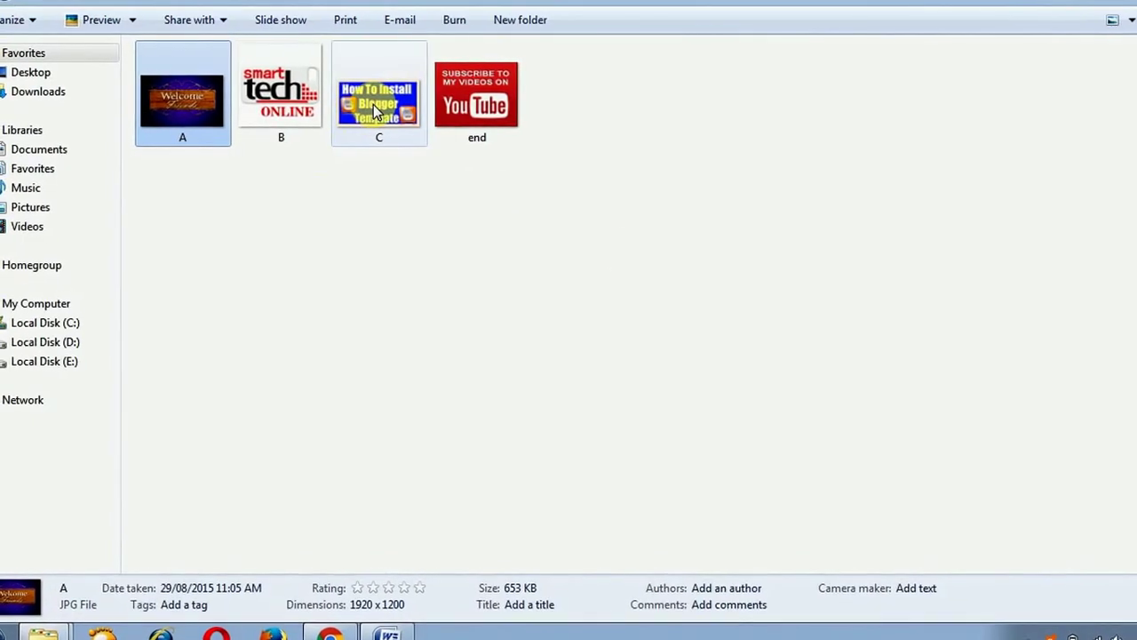
- Preview image C in the Blogger template installation folder, advance to the YouTube subscribe image, and close the photo viewer
right_click(373, 104)
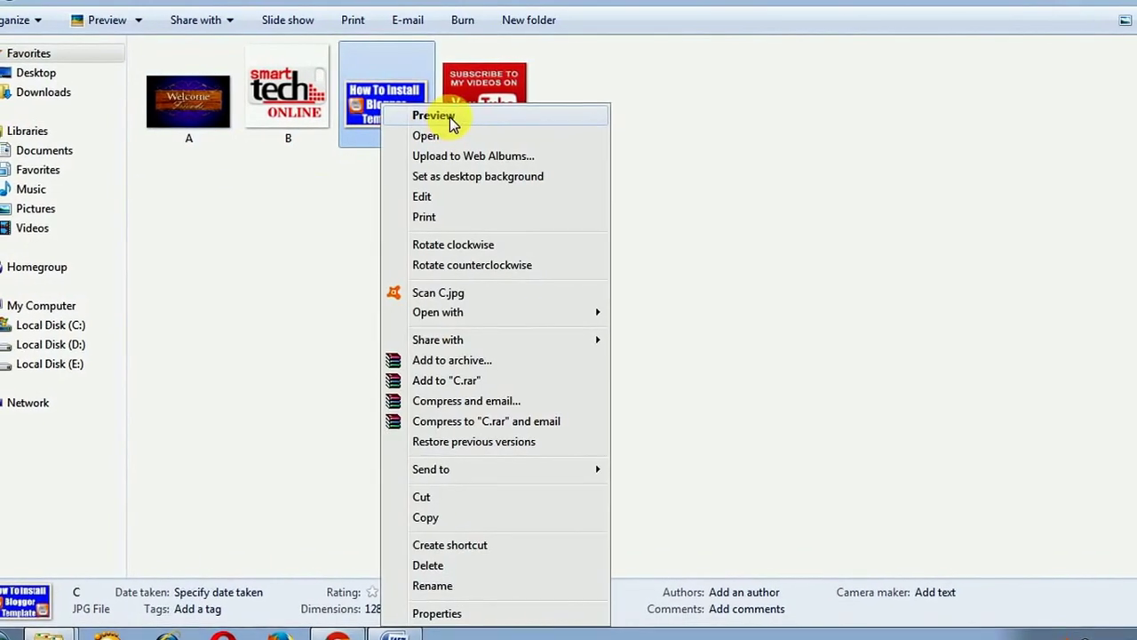
click(893, 239)
key(Return)
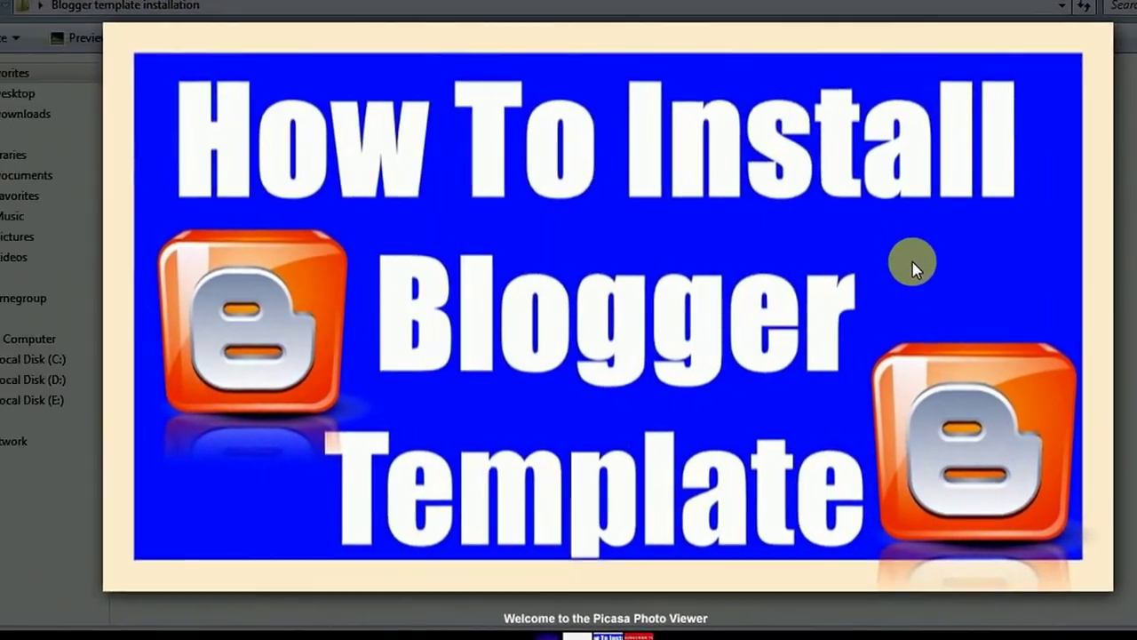
key(Right)
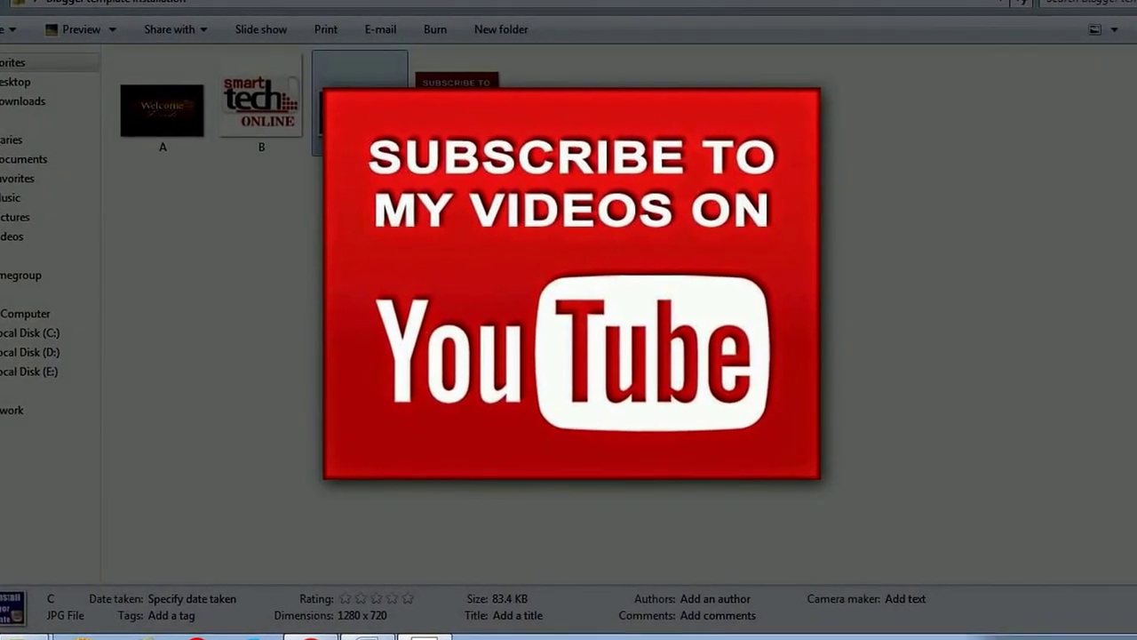
key(Escape)
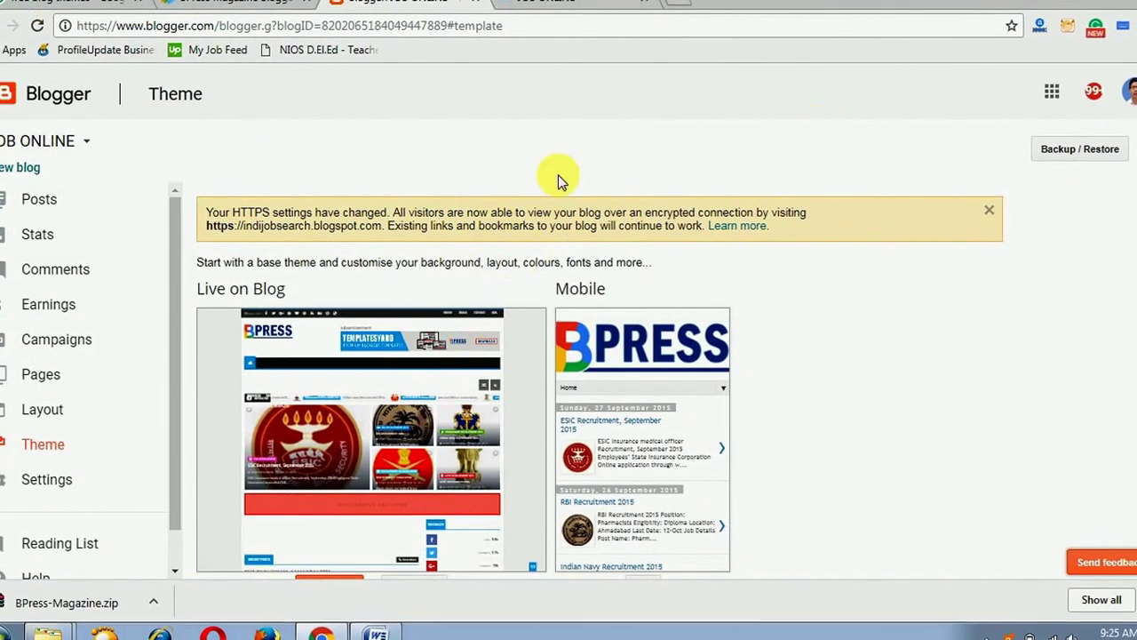
- Return to the live JOB ONLINE blog and reveal the template's Features submenu
click(545, 6)
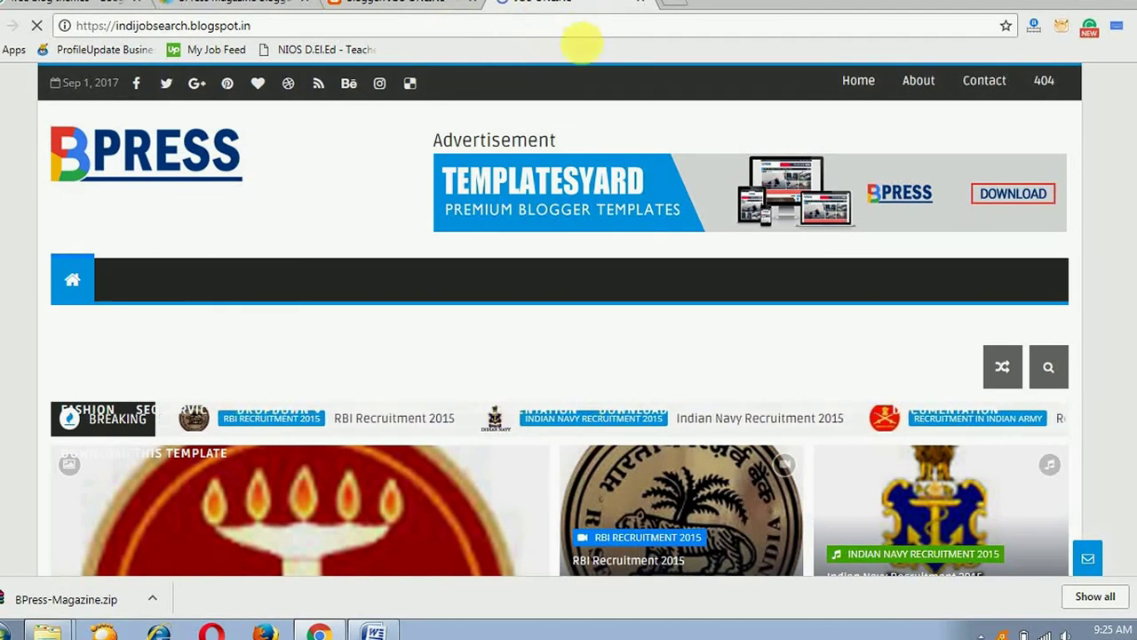
mouse_move(763, 419)
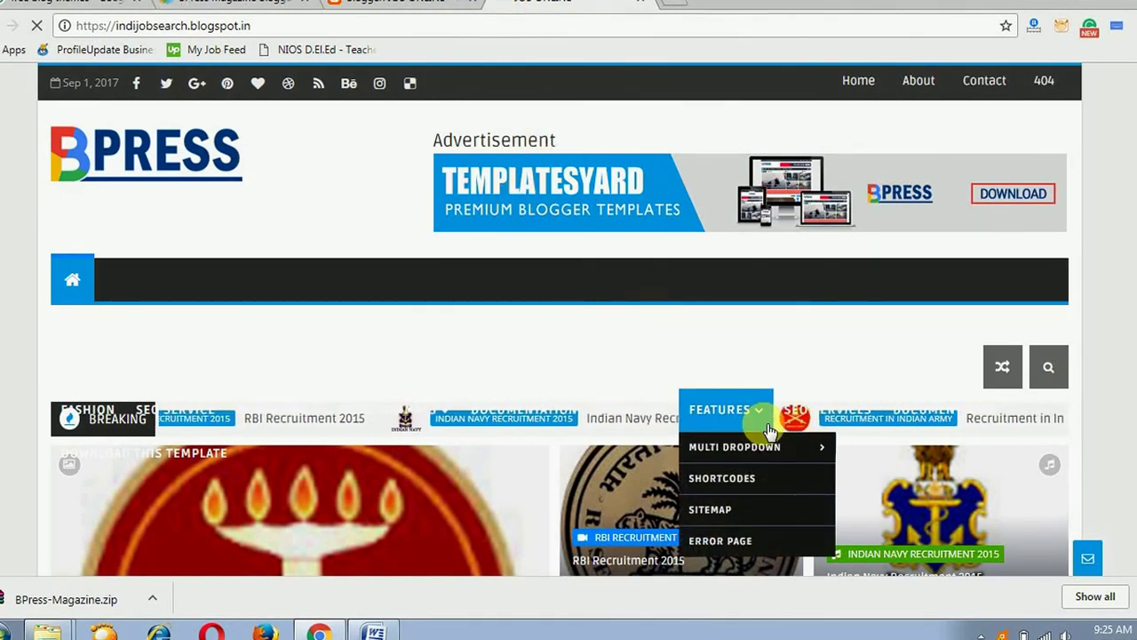